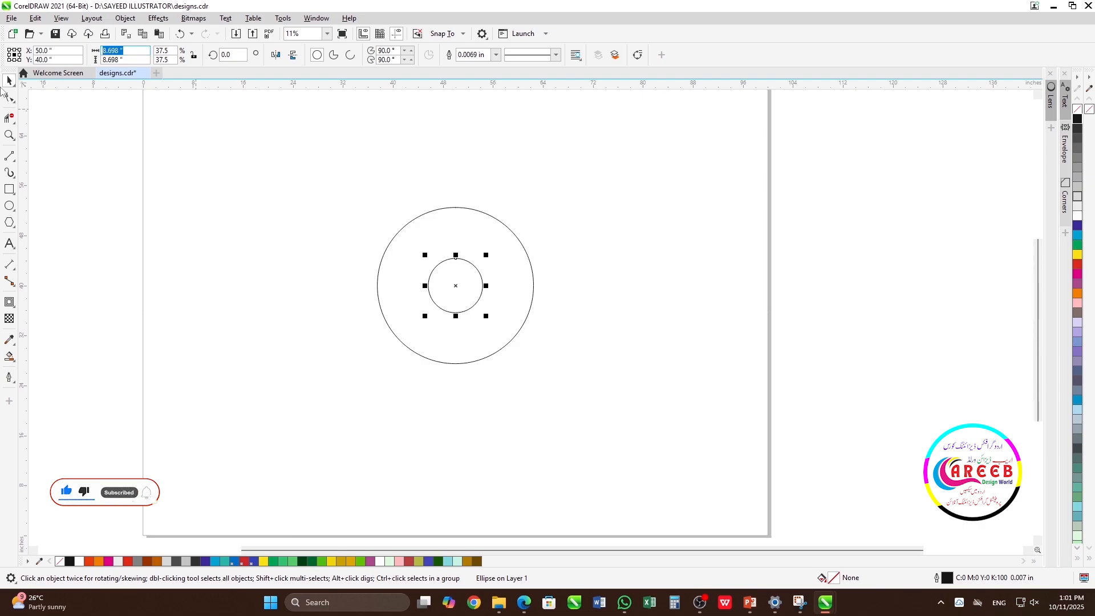
Step: Resize the inner circle to 8 inches and align it to the bottom of the large circle
text(8)
key(Return)
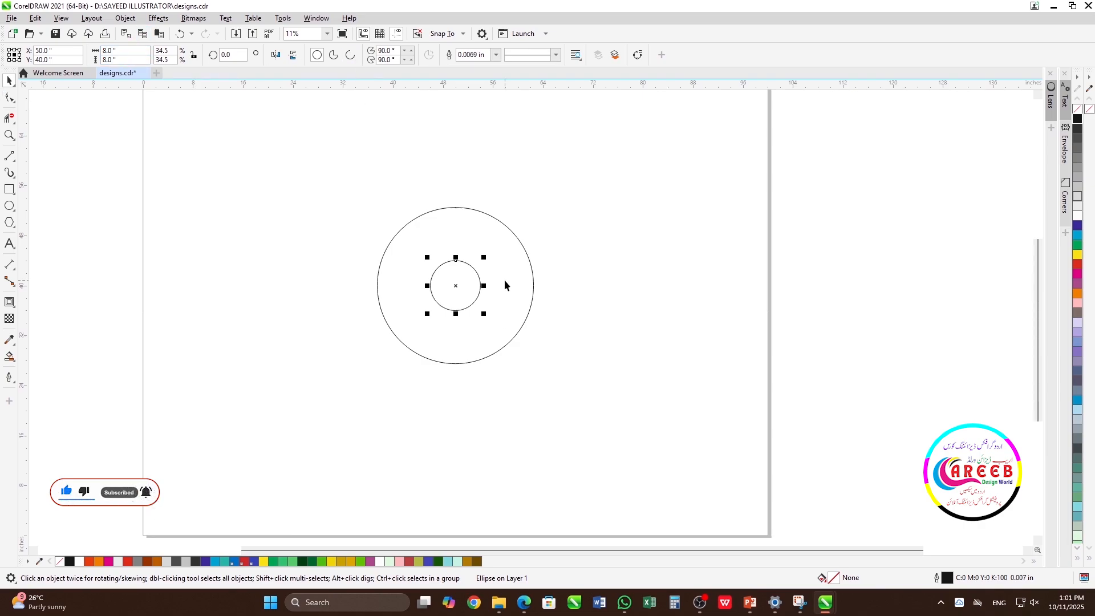
key(ctrl+a)
key(b)
click(518, 364)
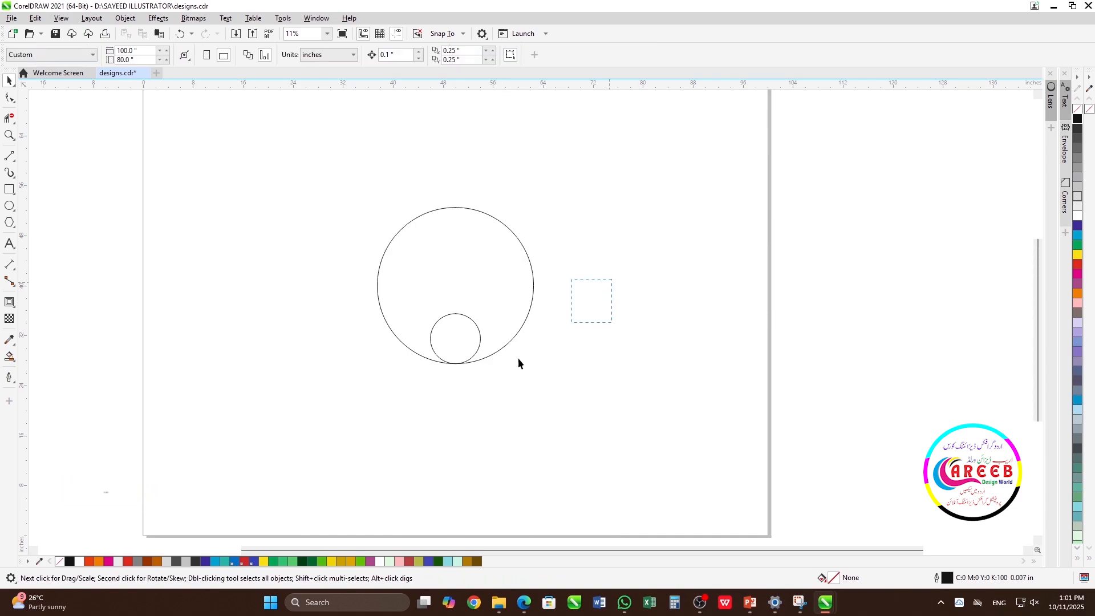
Step: Copy the 8-inch circle straight up inside the large circle, centred at about Y 42.8 inches
drag(465, 342, 459, 269)
click(488, 292)
click(467, 291)
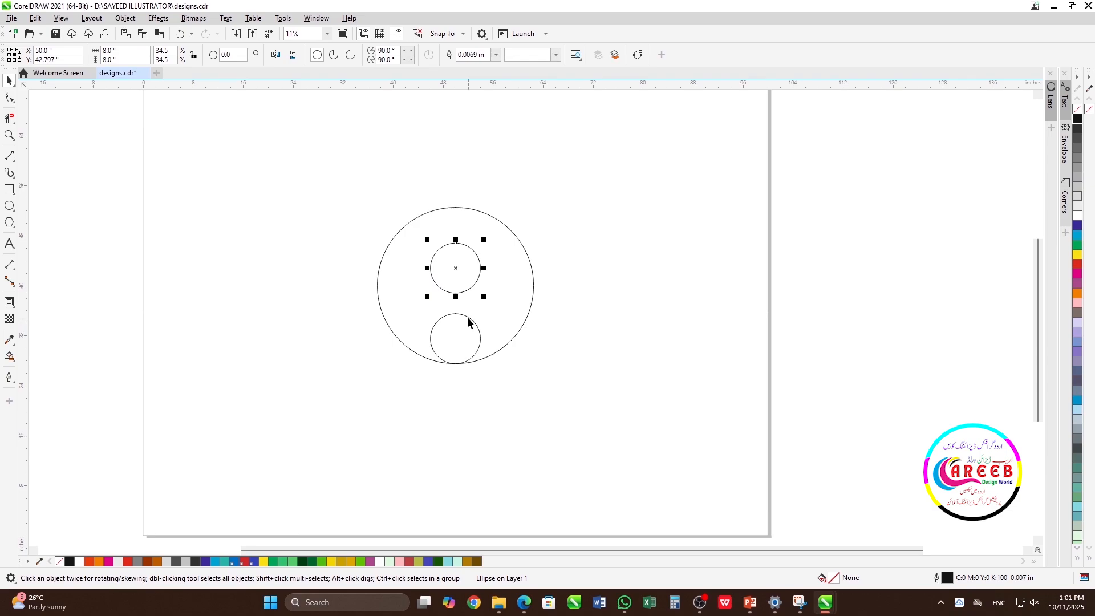
shift+click(469, 318)
click(579, 308)
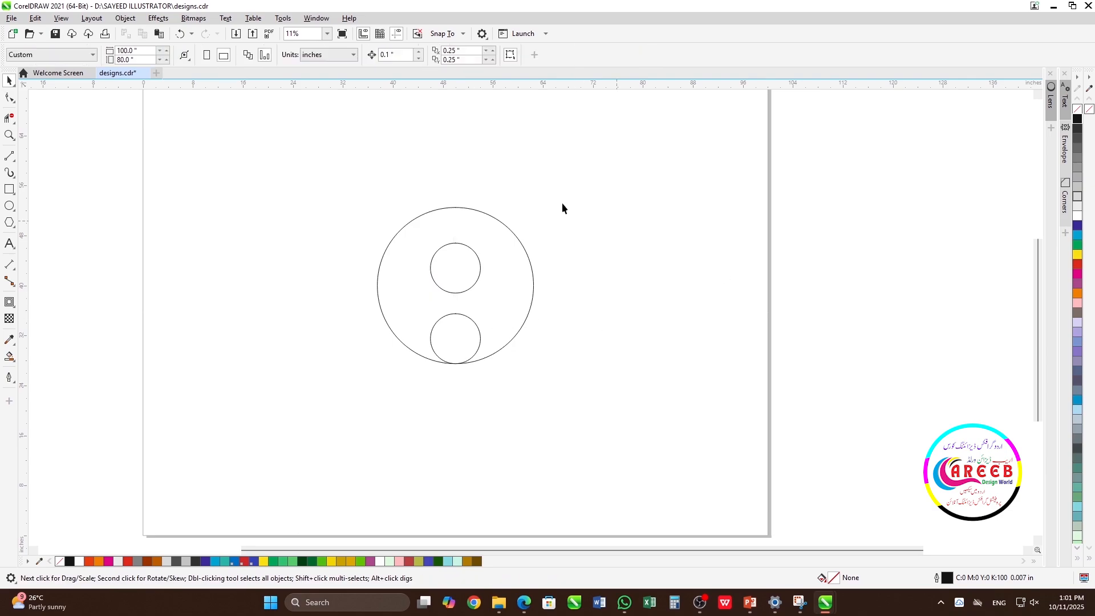
Step: Draw a horizontal rectangle about 27.9 by 3.3 inches that fits the gap between the two small circles
key(F6)
drag(368, 285, 543, 314)
scroll(509, 298, up, 2)
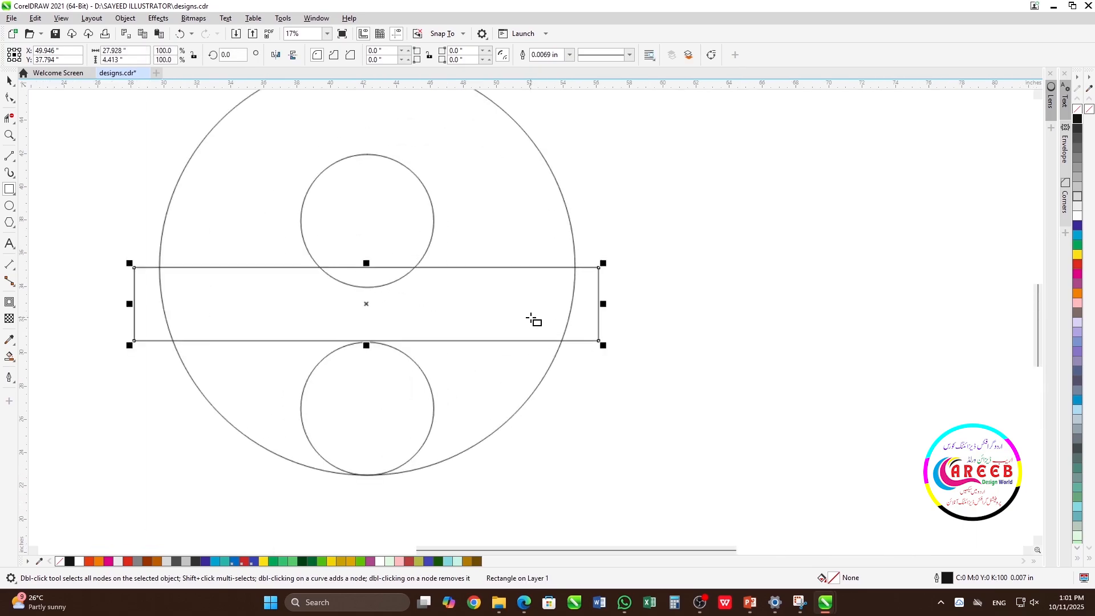
drag(368, 264, 373, 293)
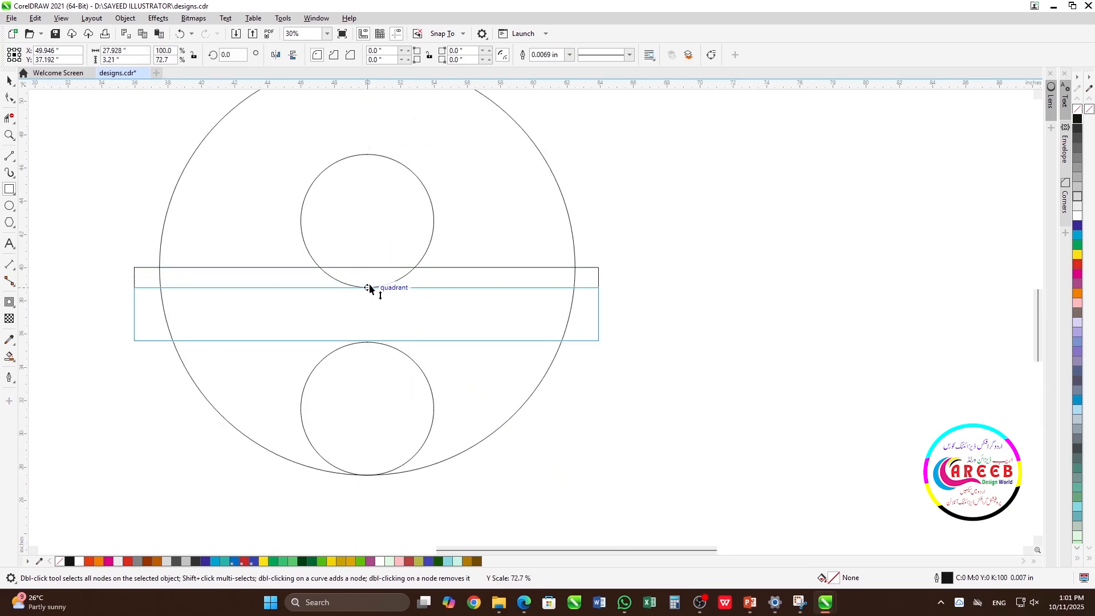
scroll(531, 310, up, 4)
drag(524, 295, 514, 303)
scroll(513, 303, down, 4)
scroll(684, 272, down, 4)
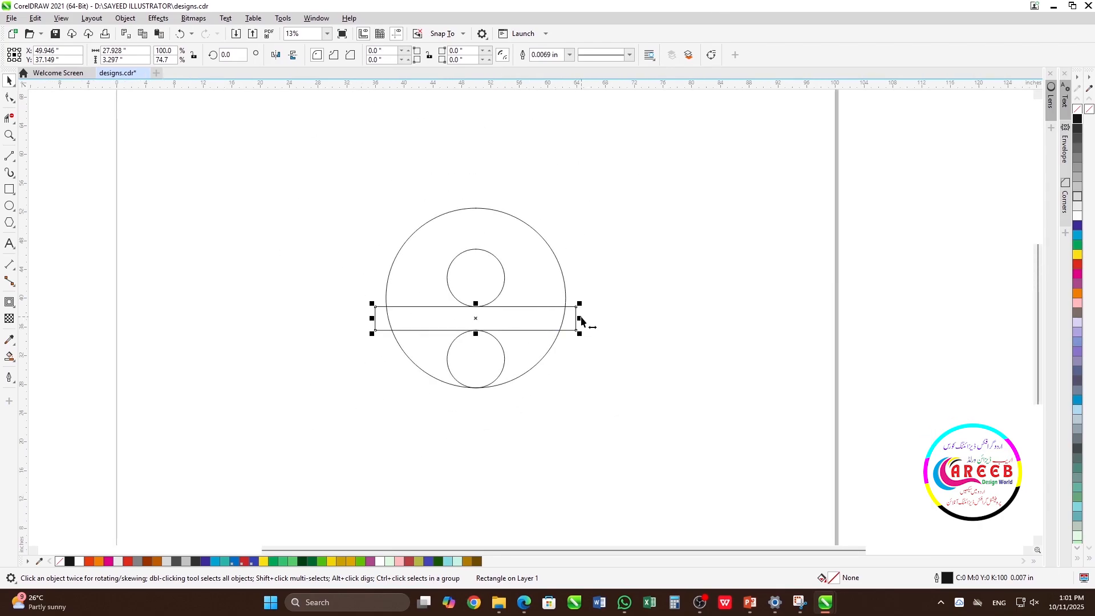
Step: Widen the rectangle to about 32 inches and add a copy of it rotated 90 degrees
drag(581, 319, 473, 255)
click(476, 319)
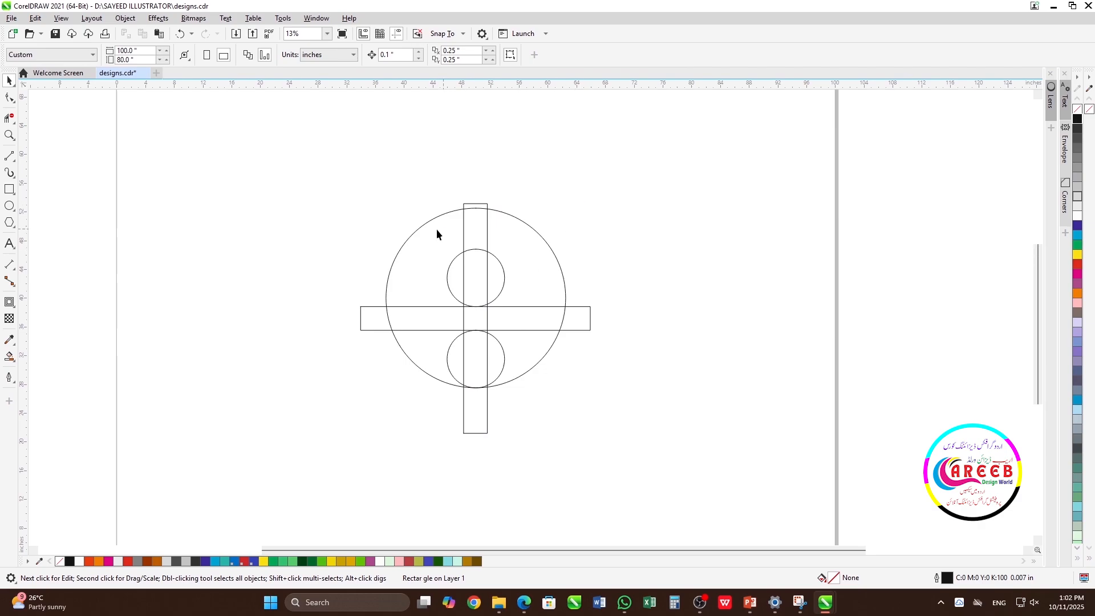
click(488, 234)
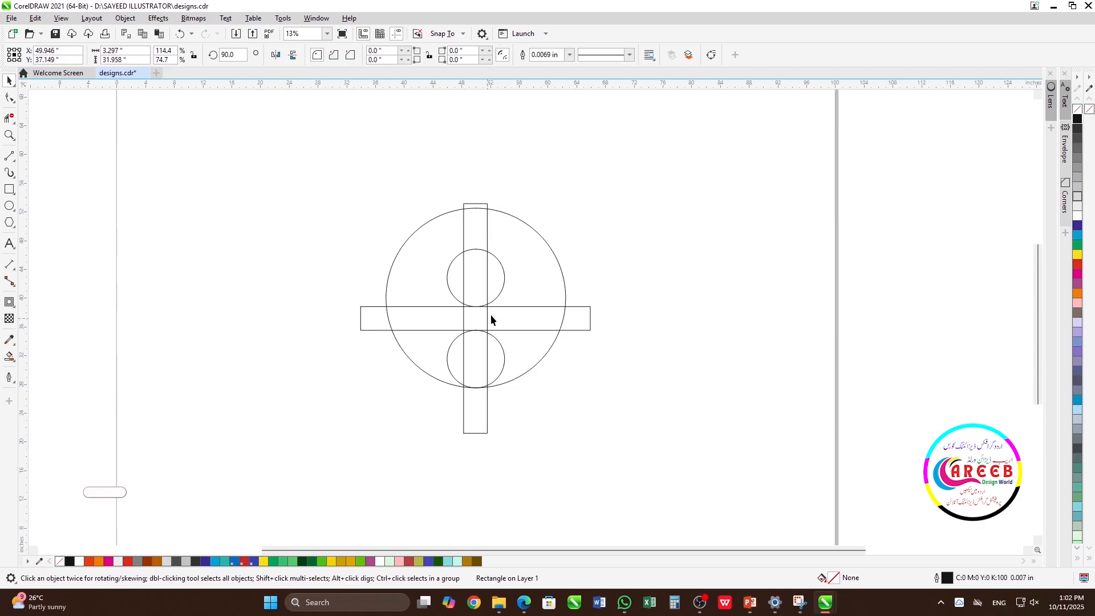
click(491, 313)
Step: Widen the vertical rectangle to 8 inches to match the small circles and centre it on them
click(488, 216)
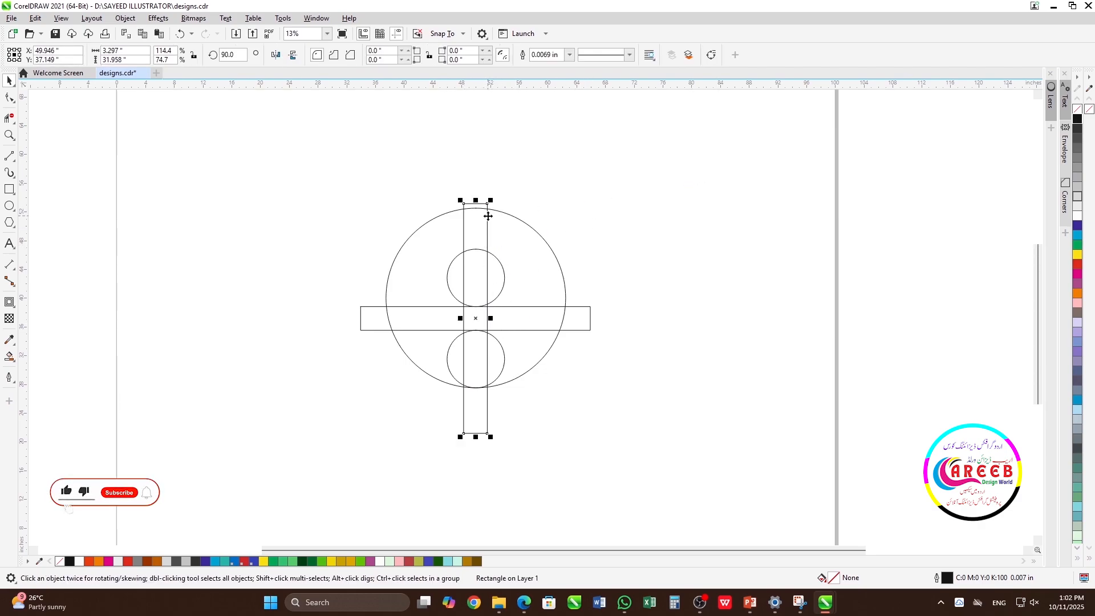
drag(491, 317, 508, 320)
scroll(533, 308, up, 4)
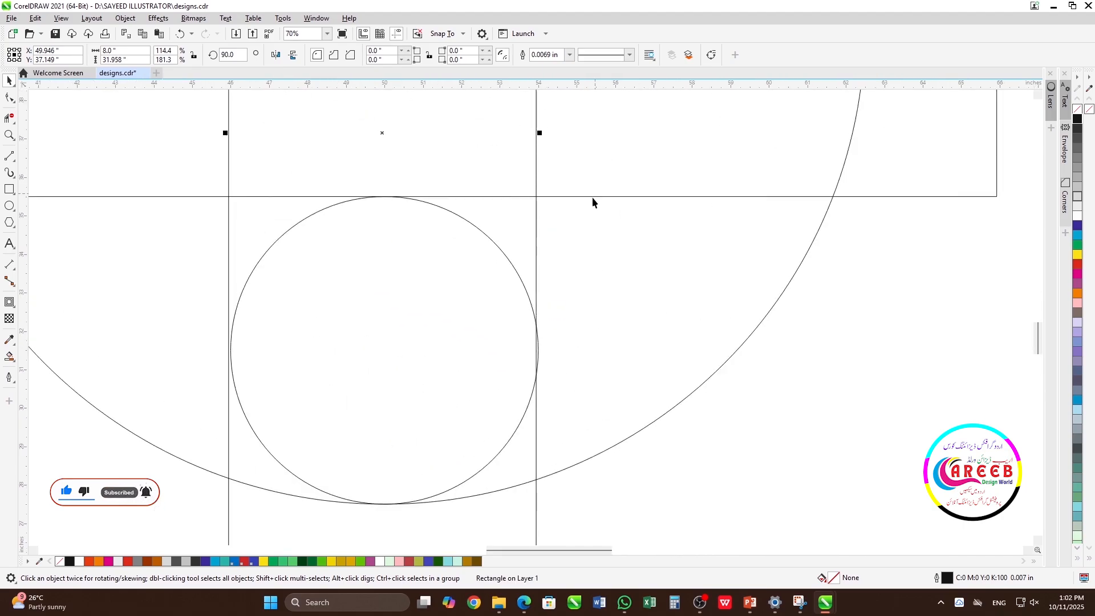
shift+click(513, 266)
key(c)
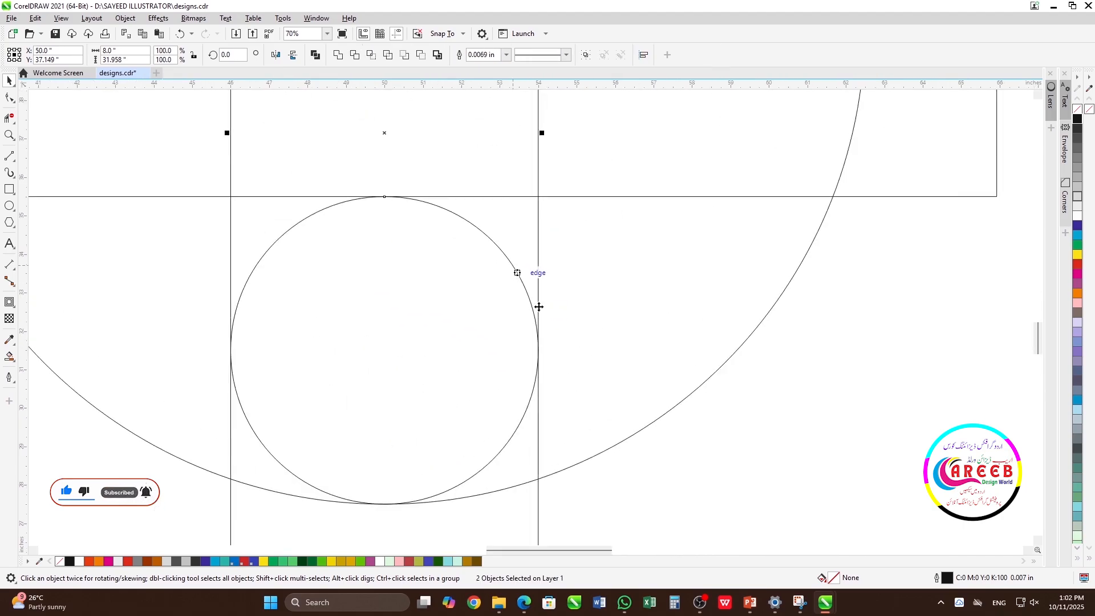
click(770, 434)
scroll(530, 316, down, 5)
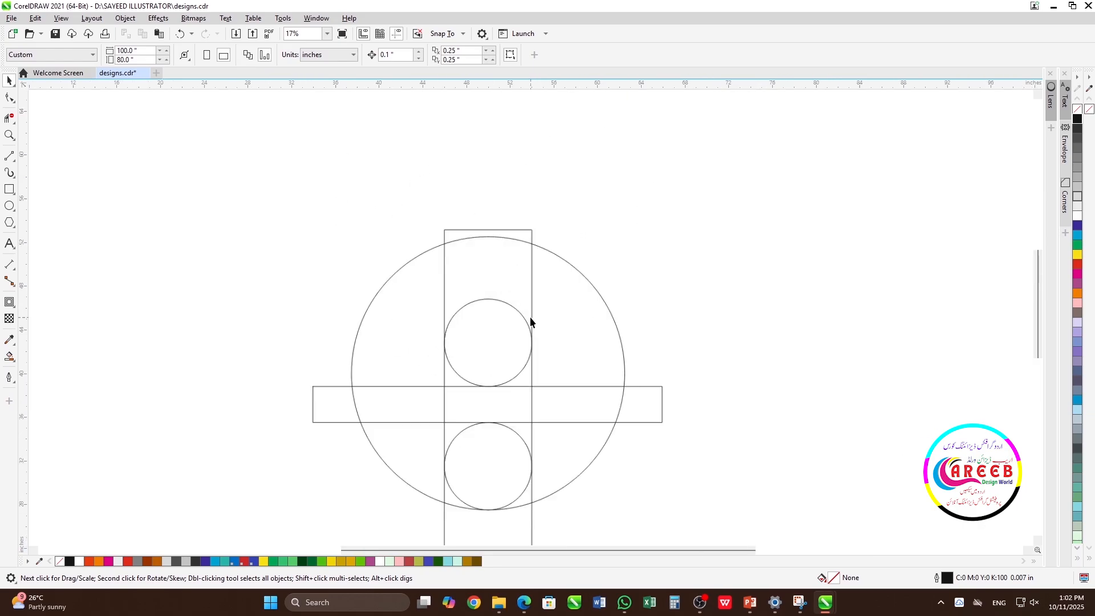
Step: Shorten the vertical rectangle to about 30.7 inches so its top edge meets the top of the large circle
scroll(531, 318, up, 3)
scroll(531, 319, down, 2)
click(538, 204)
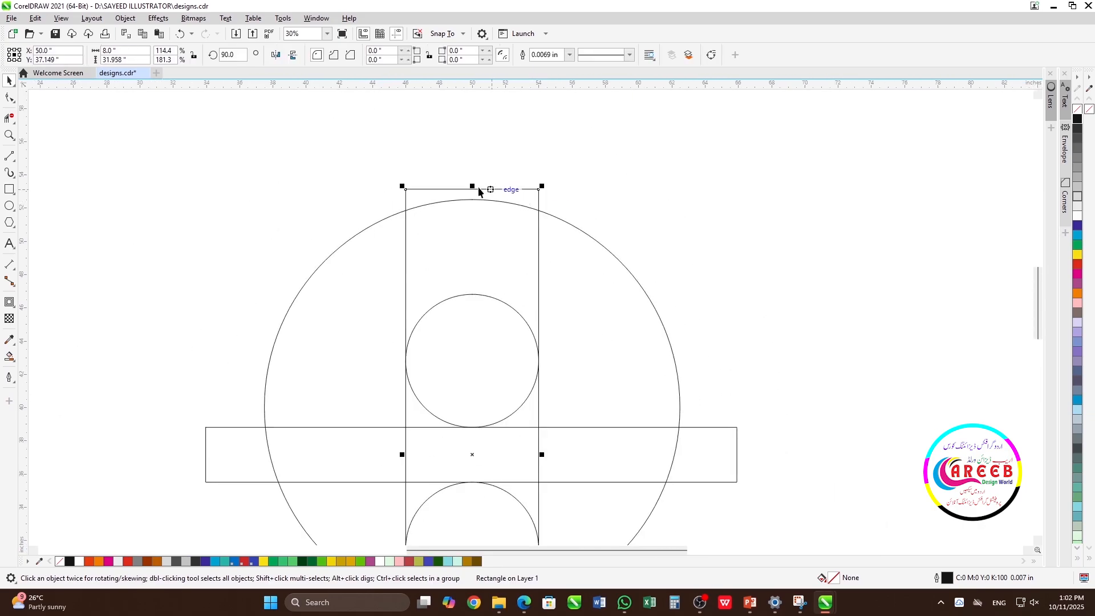
drag(473, 189, 472, 199)
scroll(523, 266, down, 3)
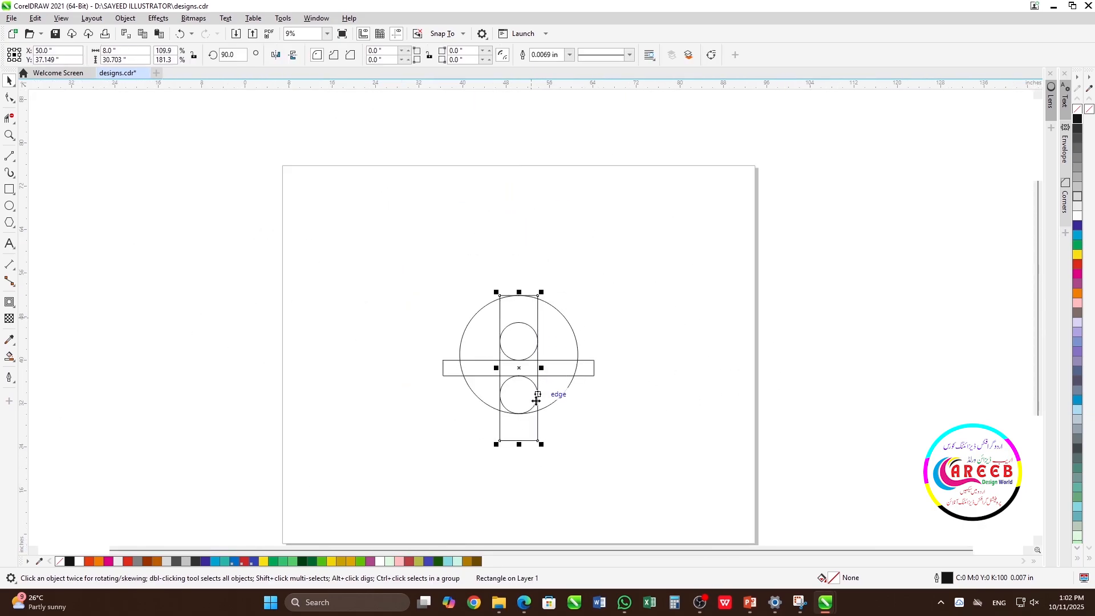
click(640, 327)
Step: Copy the lower small circle to its right so that the two circles touch side by side
click(516, 314)
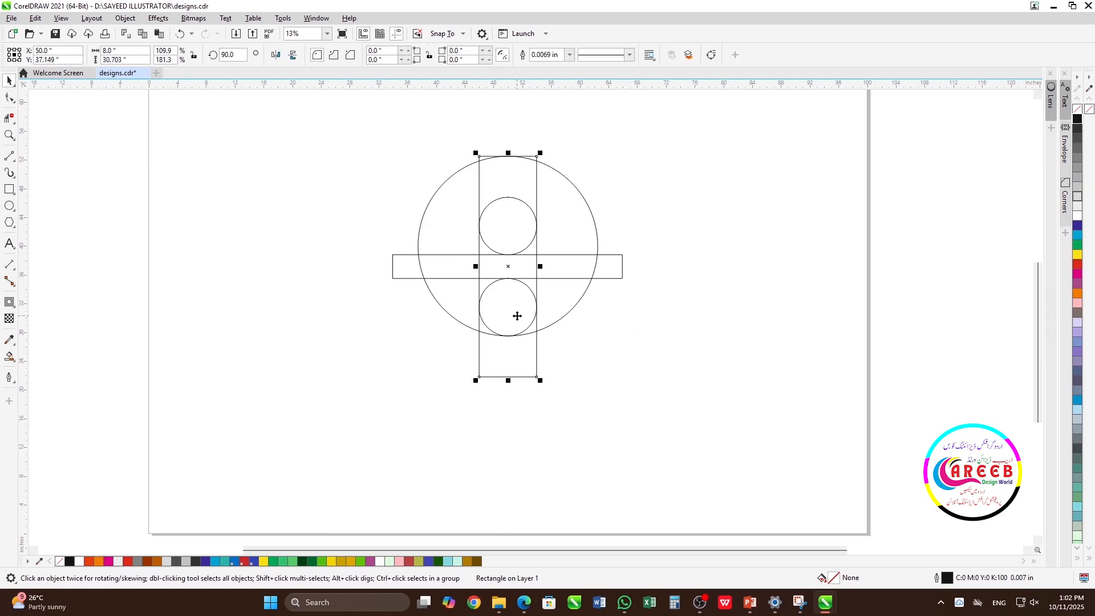
click(692, 256)
click(509, 331)
drag(474, 309, 546, 323)
right_click(546, 324)
scroll(533, 319, up, 1)
click(623, 275)
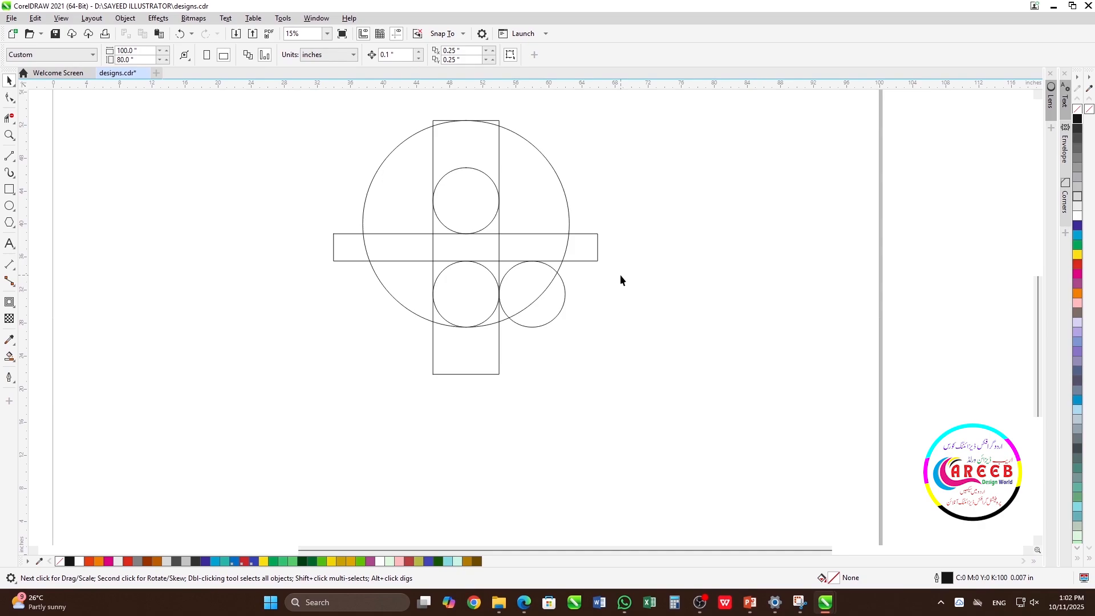
Step: Smart Fill the right-hand small circle and the gap between it and the lower small circle in brown with no outline
click(14, 363)
click(52, 369)
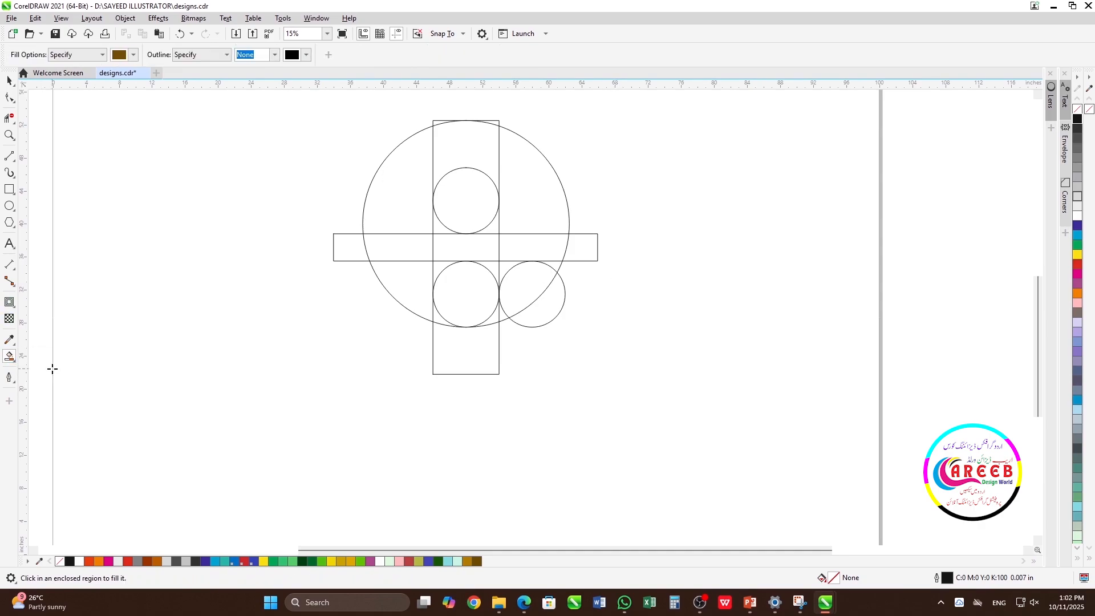
click(494, 264)
click(507, 267)
click(529, 279)
click(547, 303)
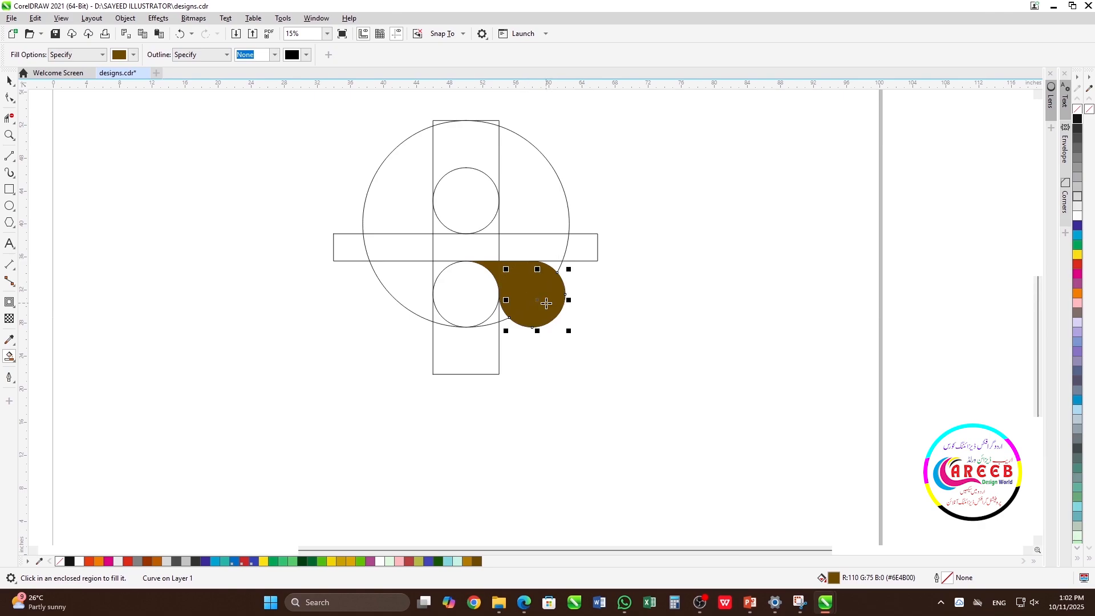
Step: Select the brown filled pieces and weld them into one tail shape
key(space)
click(606, 290)
click(554, 305)
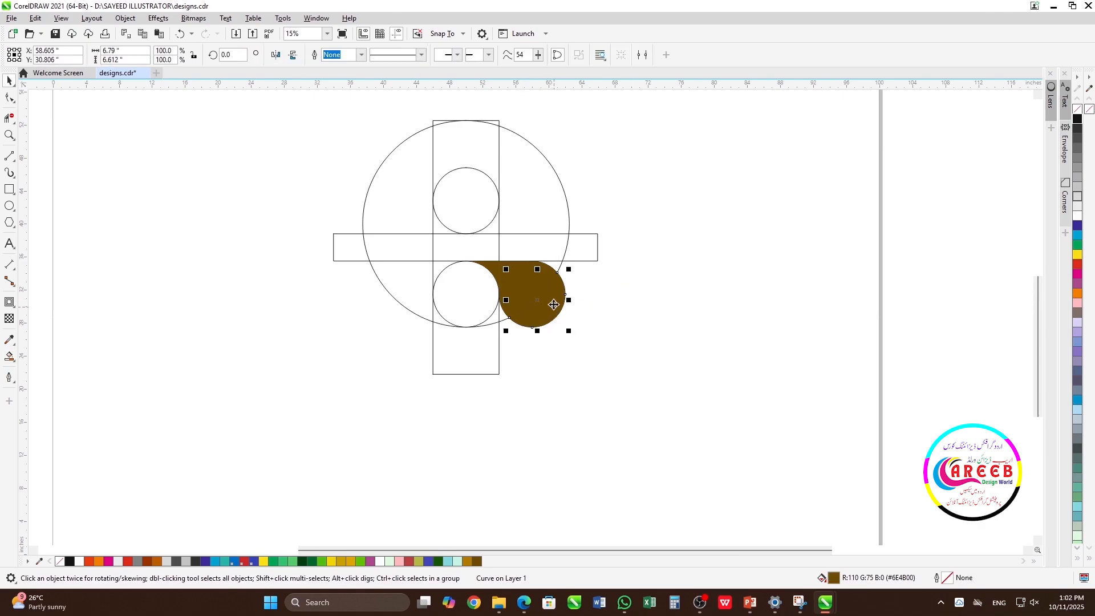
shift+click(534, 279)
shift+click(497, 268)
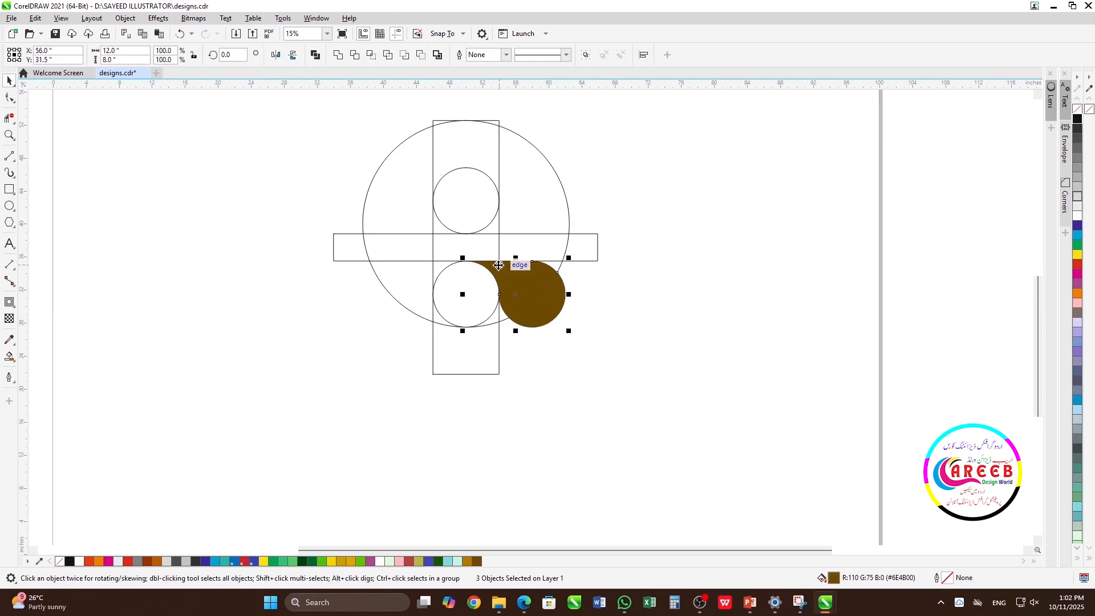
click(338, 55)
click(645, 311)
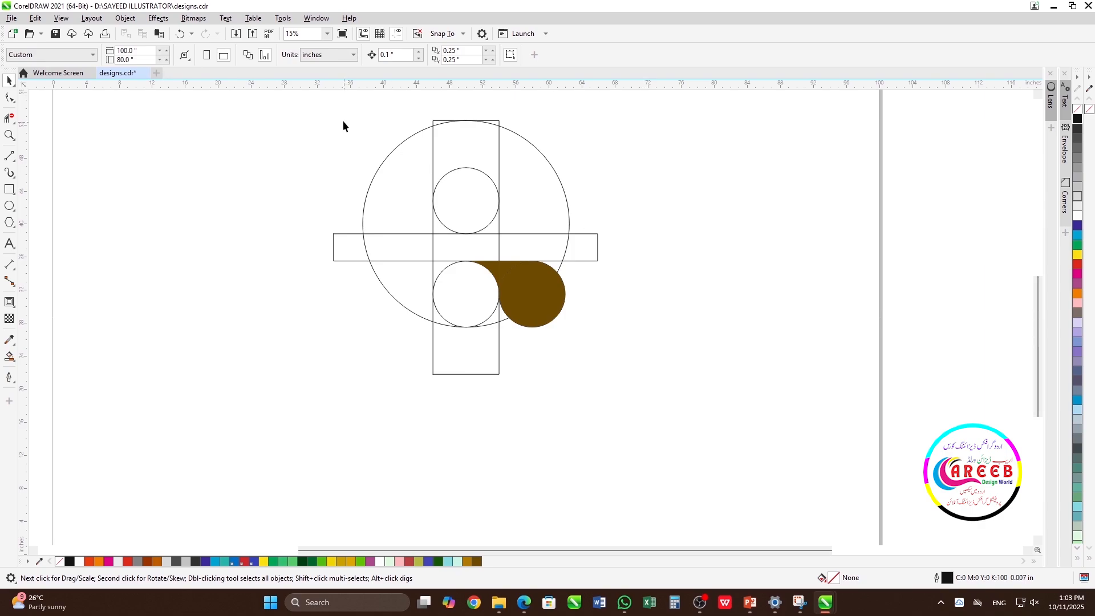
click(708, 172)
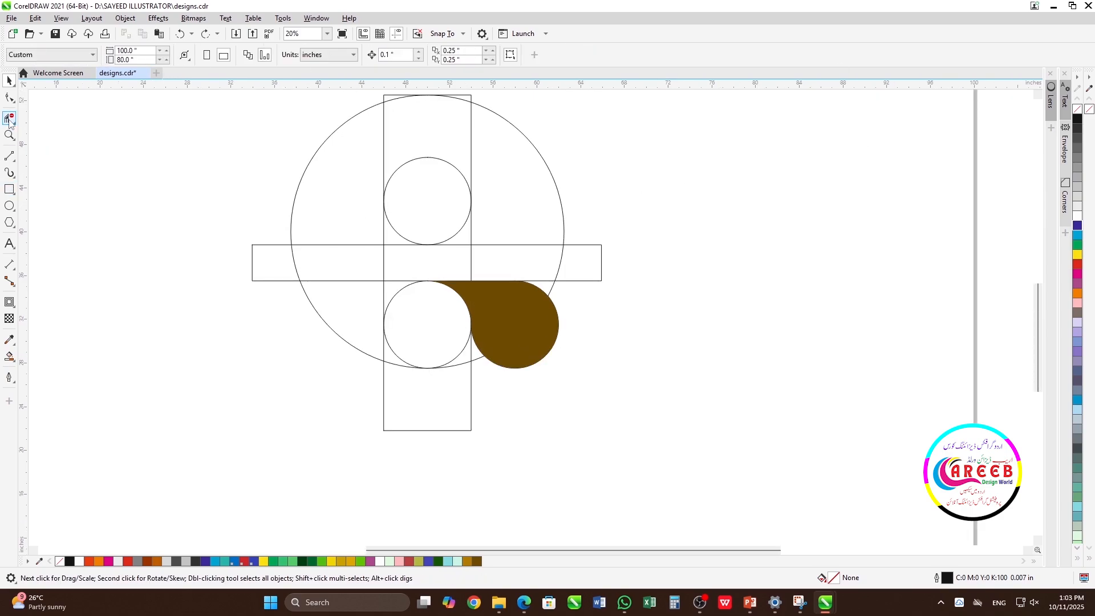
Step: Delete the upper small circle's lower half and the horizontal rectangle's segments inside the vertical bar with virtual segment delete
click(9, 119)
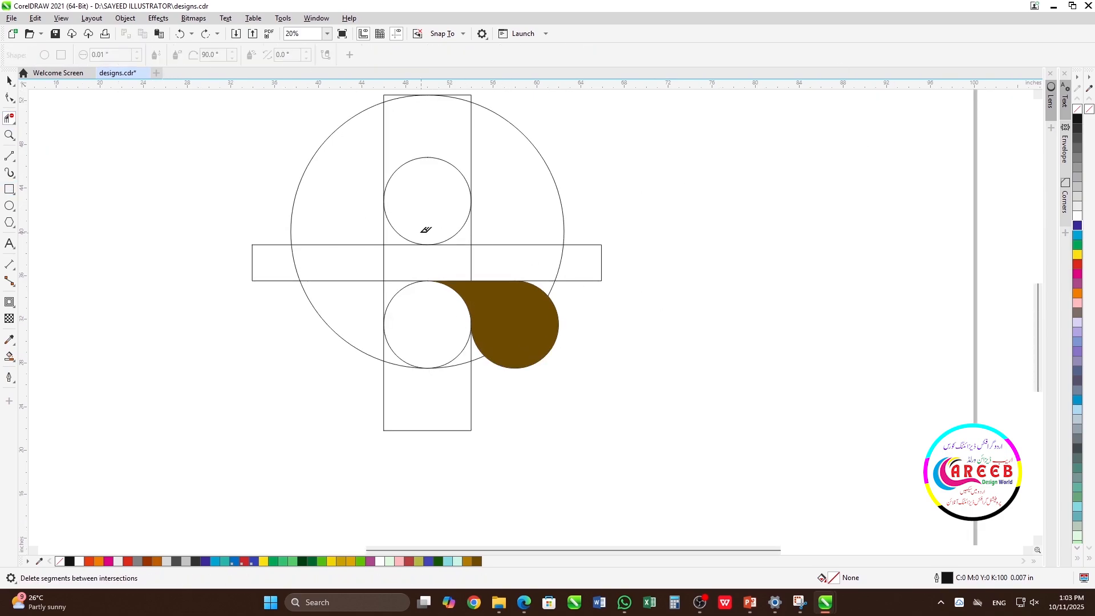
click(401, 236)
click(402, 245)
click(447, 240)
click(446, 246)
click(392, 281)
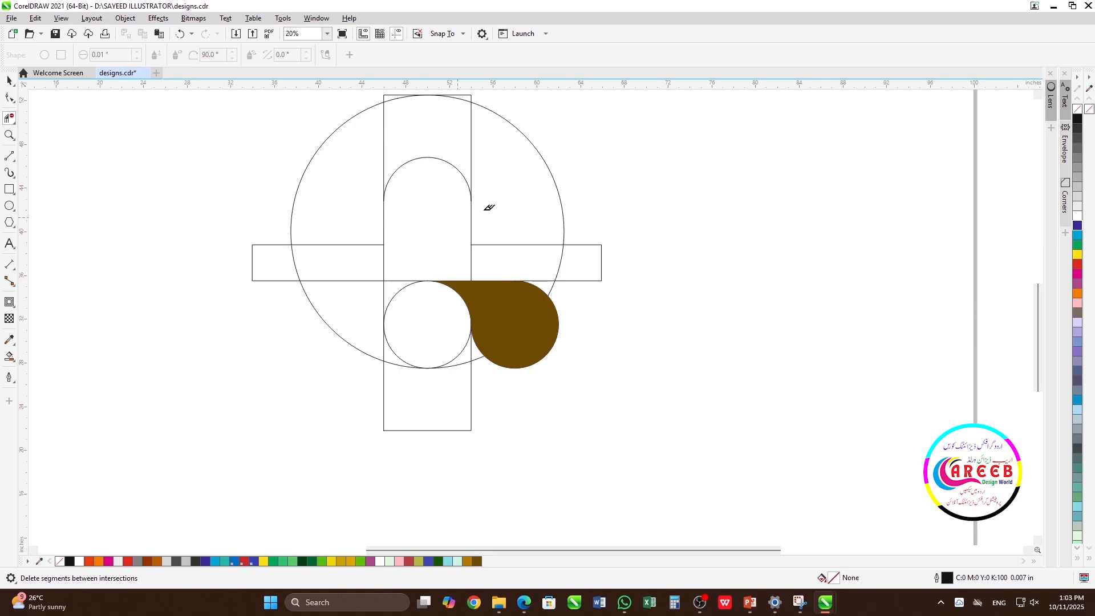
key(ctrl+z)
Step: Delete the vertical rectangle's side segments above the arch and beside the lower small circle, within the large circle
click(9, 120)
scroll(536, 311, up, 5)
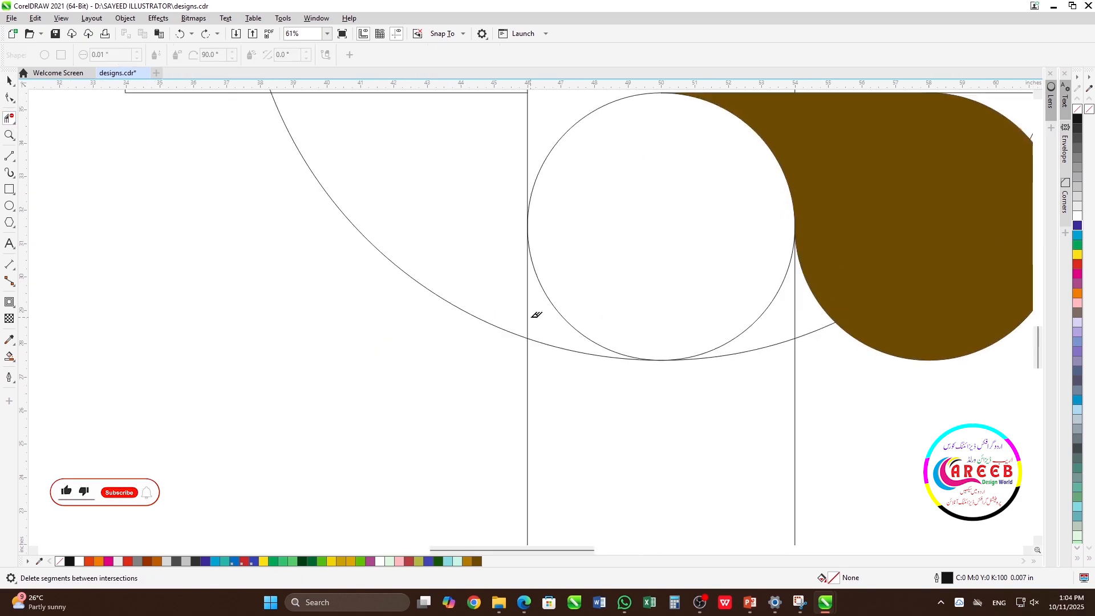
scroll(537, 314, down, 4)
scroll(536, 313, down, 3)
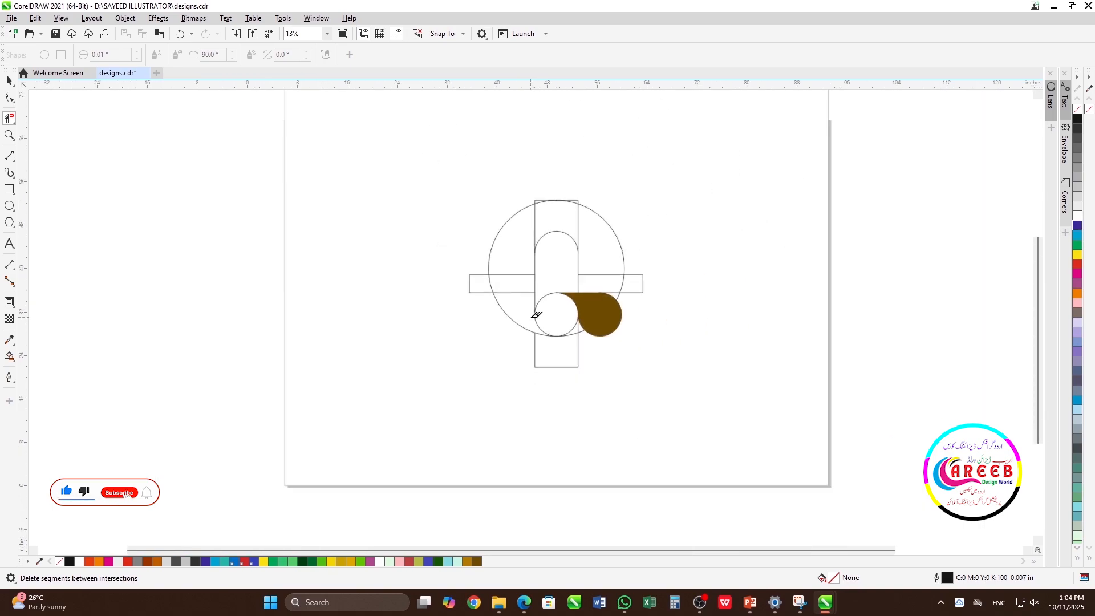
click(579, 226)
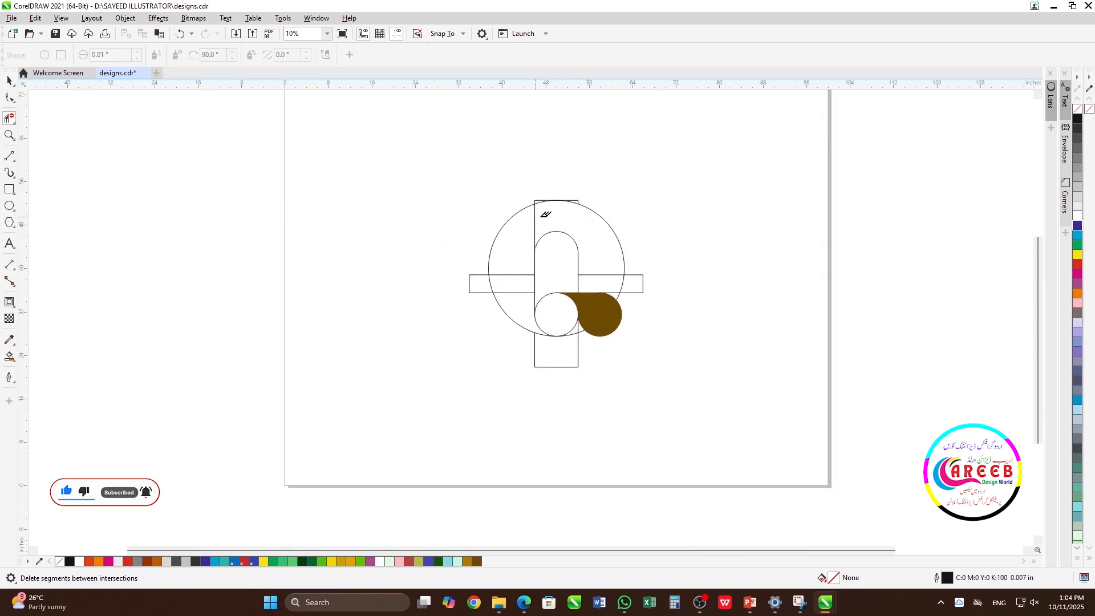
scroll(564, 228, up, 3)
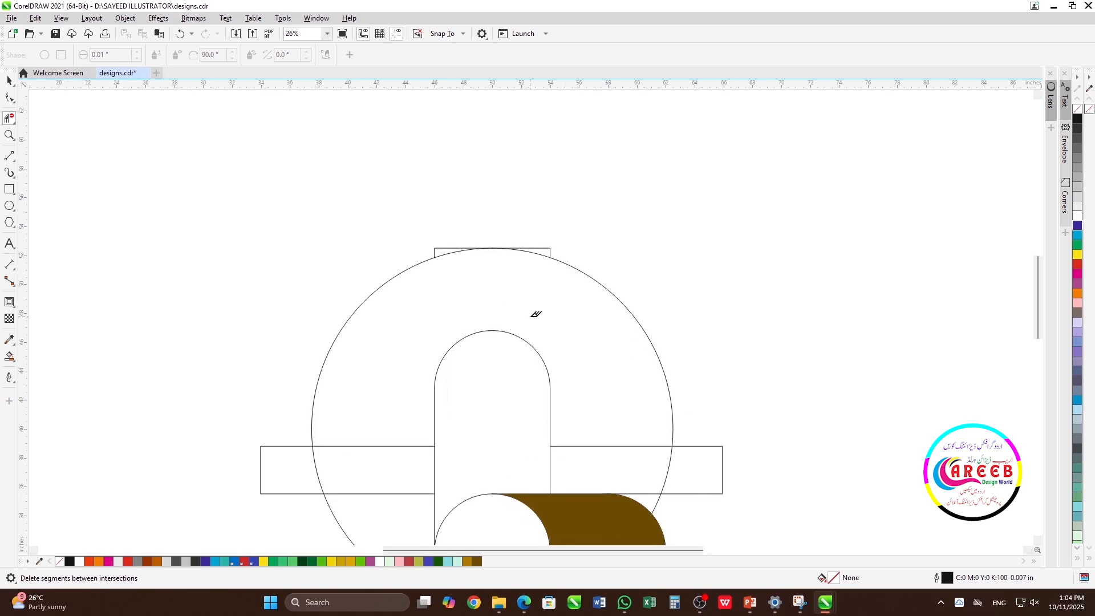
Step: Delete the remaining parts of the horizontal rectangle
key(space)
click(551, 250)
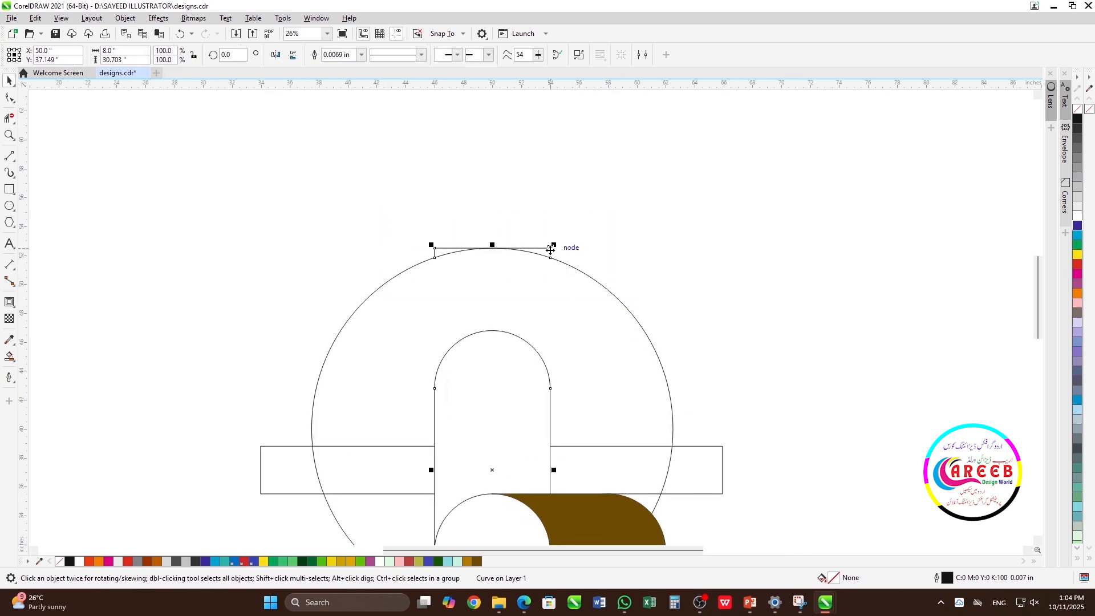
scroll(542, 260, down, 2)
click(660, 306)
scroll(576, 408, up, 1)
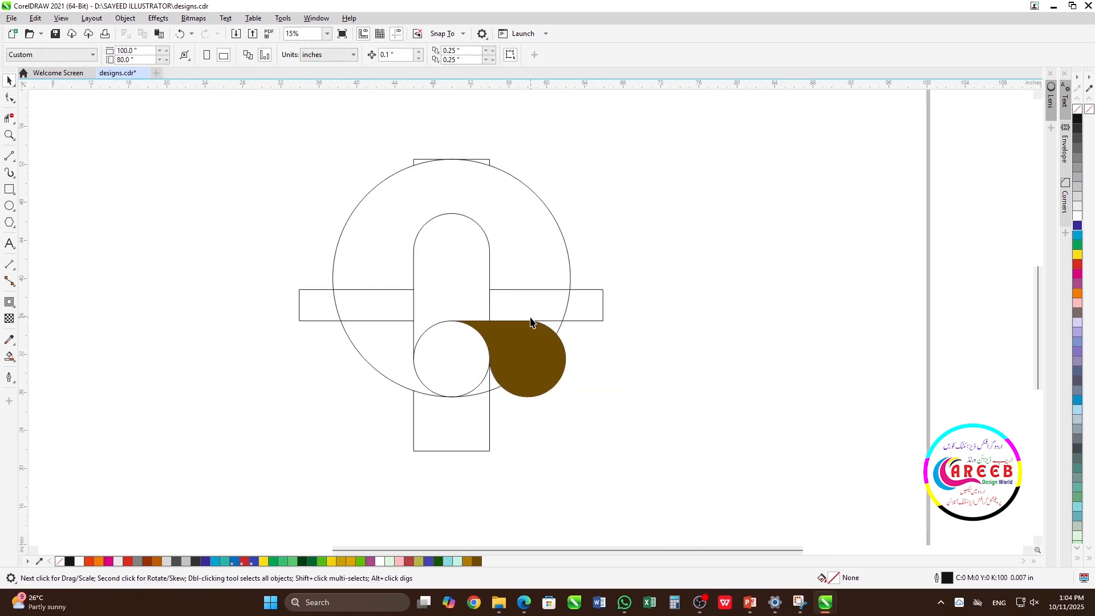
click(590, 291)
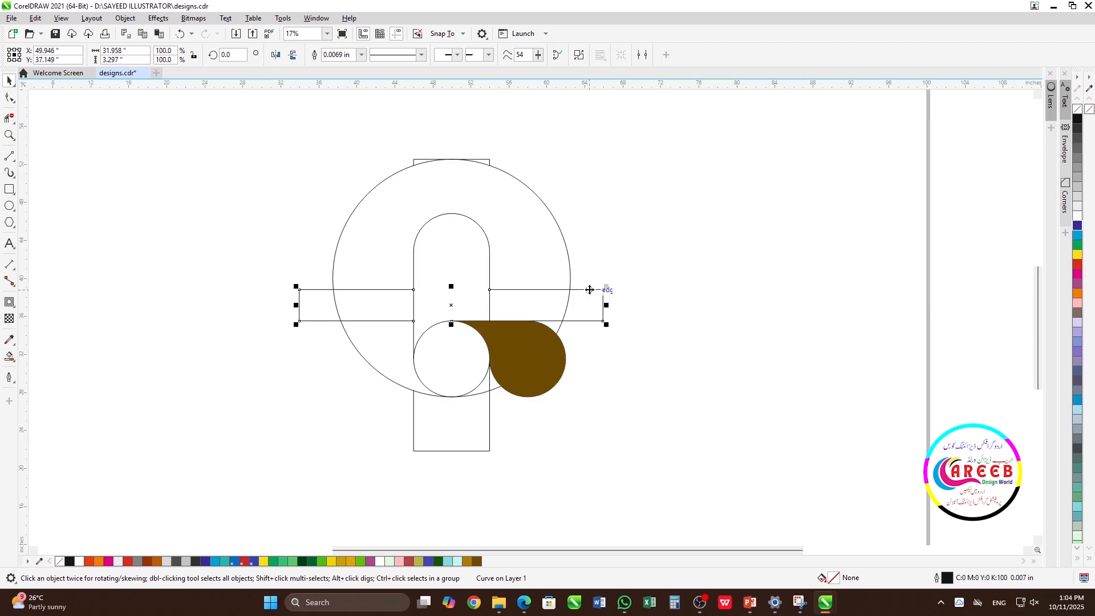
key(Delete)
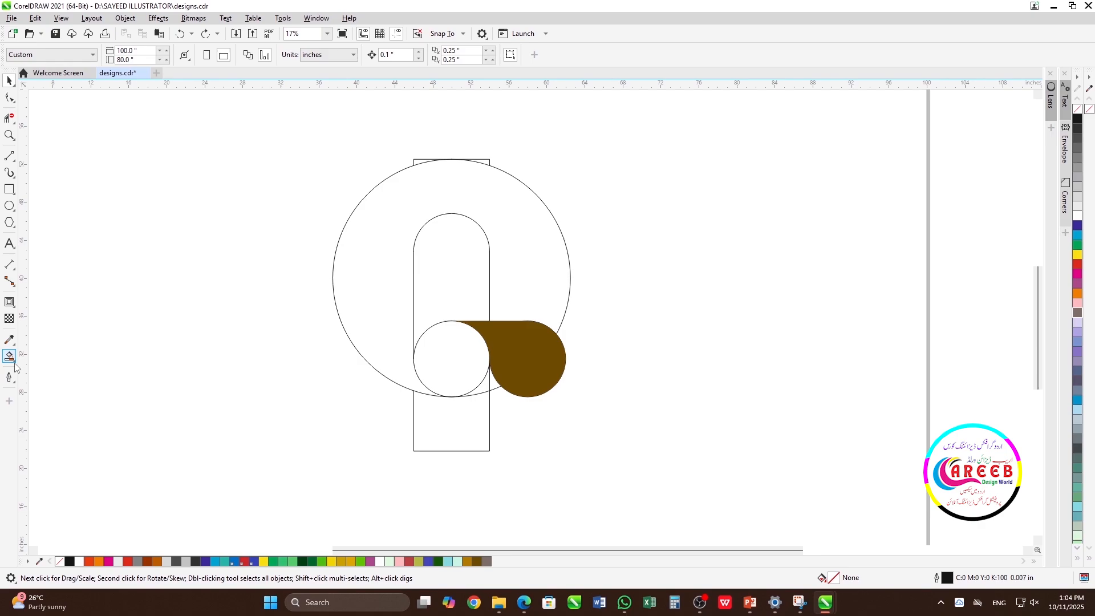
Step: Smart Fill the large circle's body around the arch, the lower small circle and the slivers beside it in brown
click(15, 367)
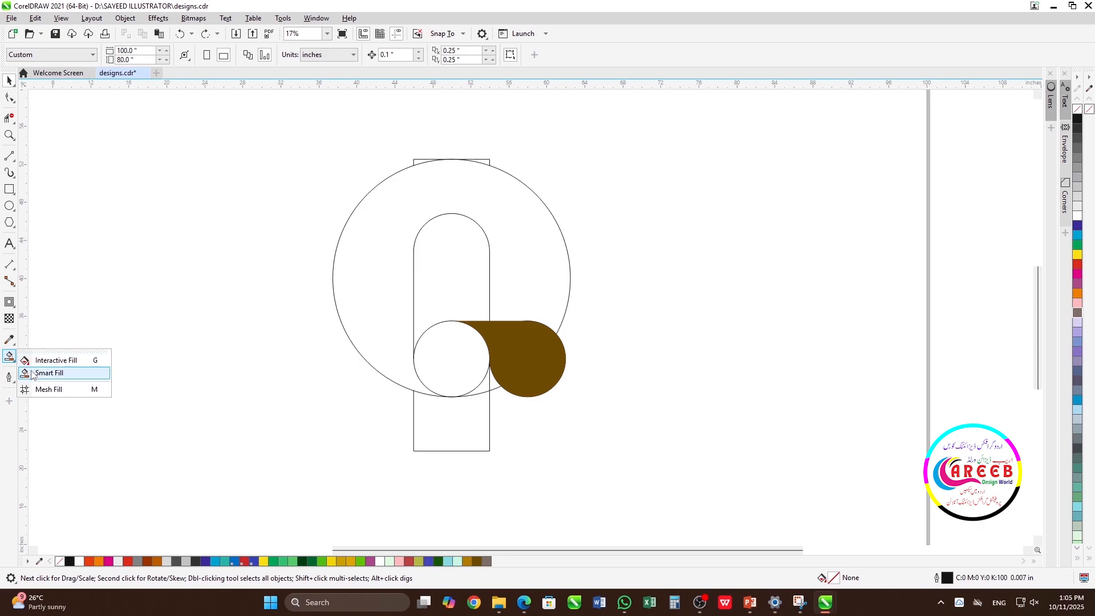
click(43, 372)
click(489, 387)
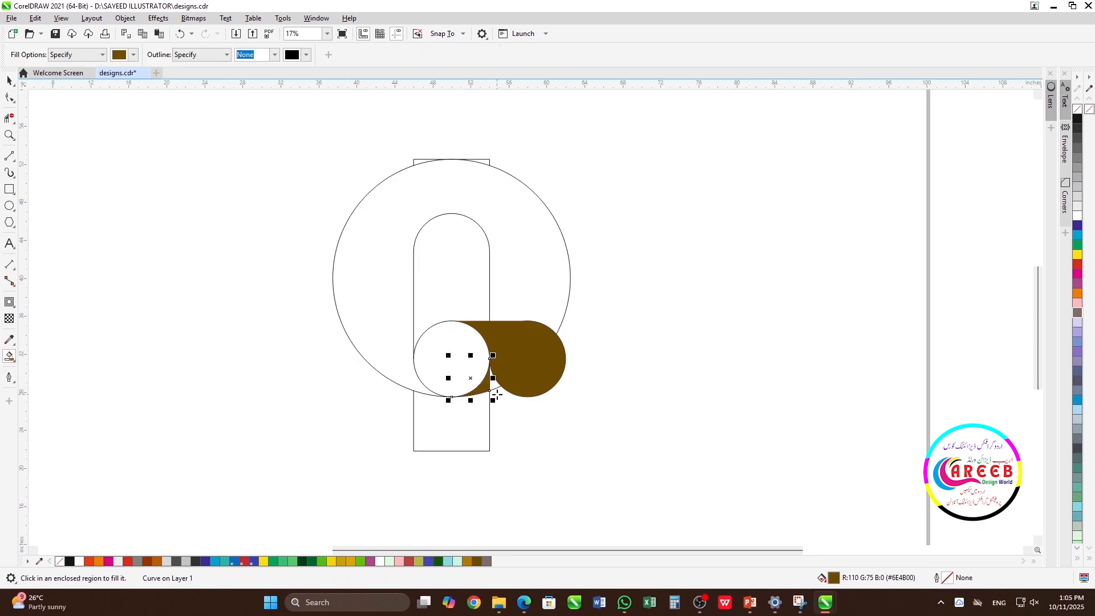
scroll(489, 385, up, 3)
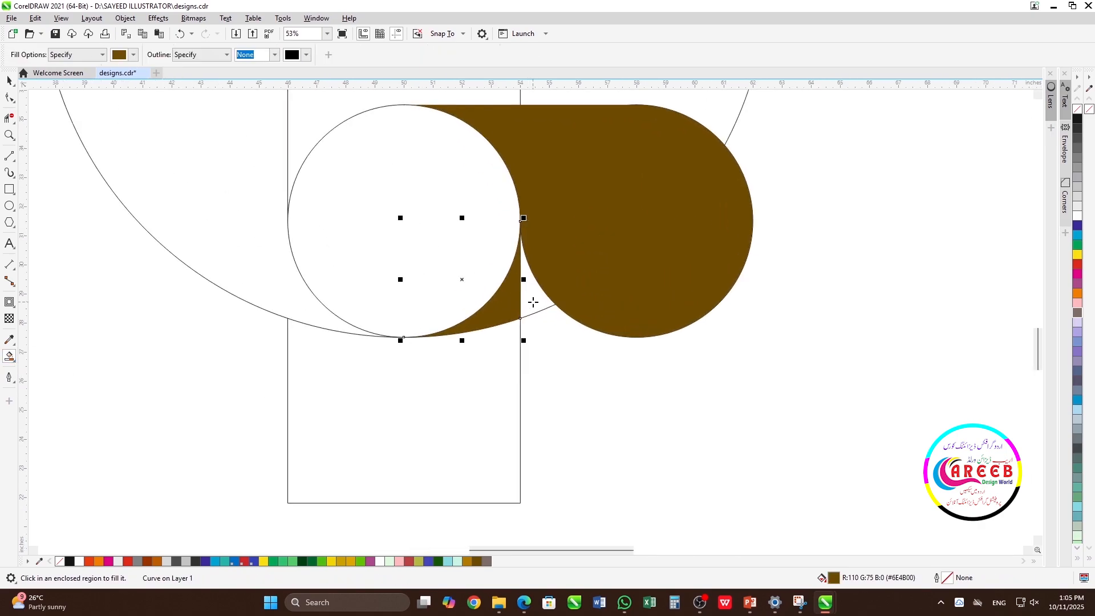
click(490, 291)
click(267, 287)
scroll(544, 319, down, 2)
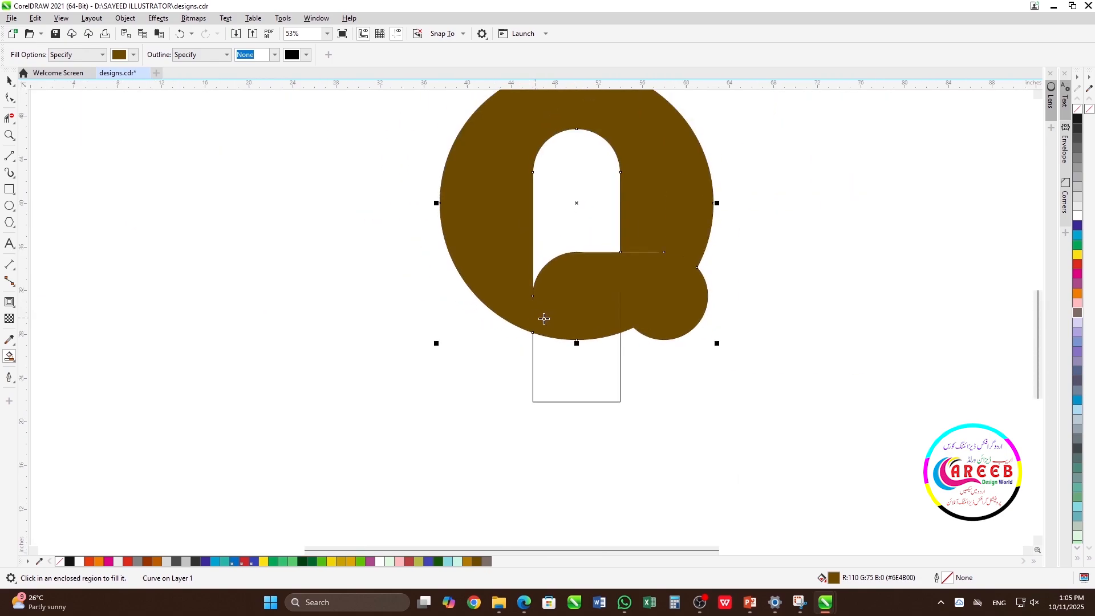
Step: Fill the pieces forming the large circle's body and the lower left small circle in blue (C:100 M:100) and weld them together
key(space)
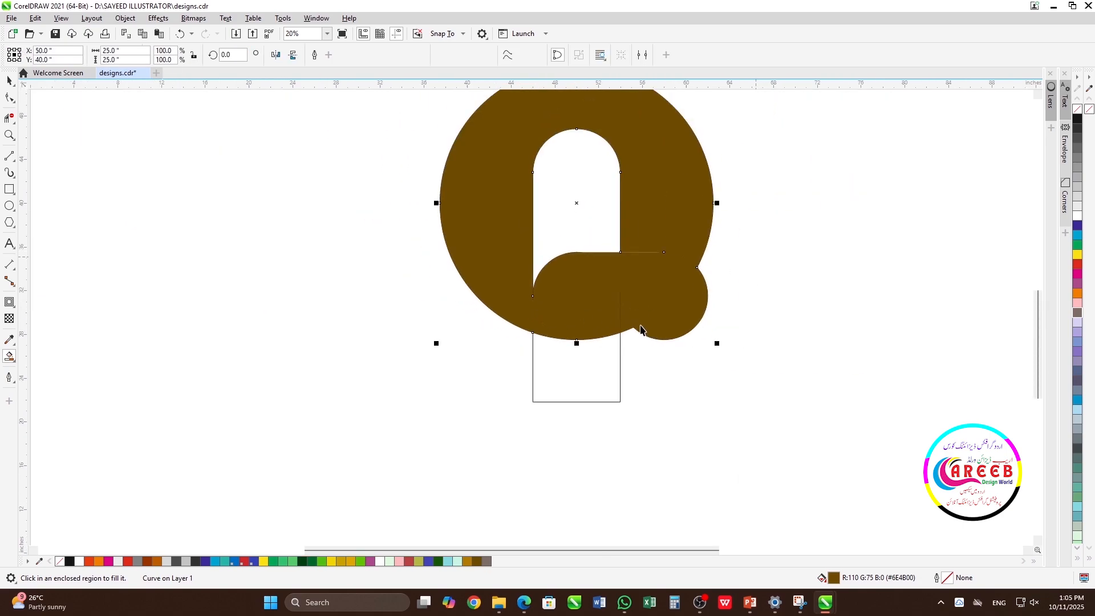
shift+click(624, 325)
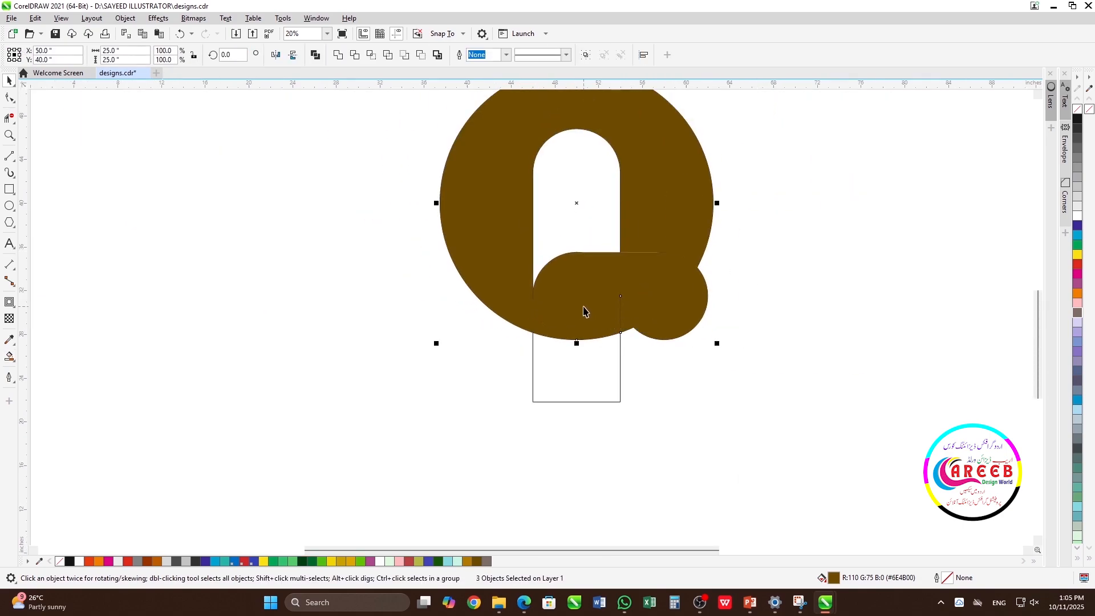
click(1081, 228)
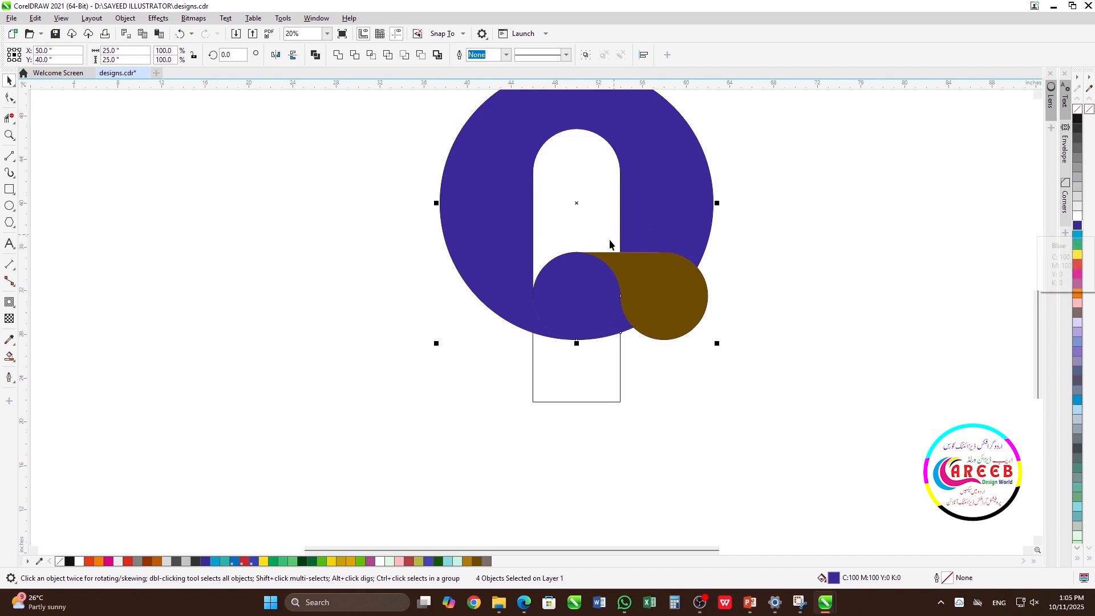
scroll(577, 304, down, 1)
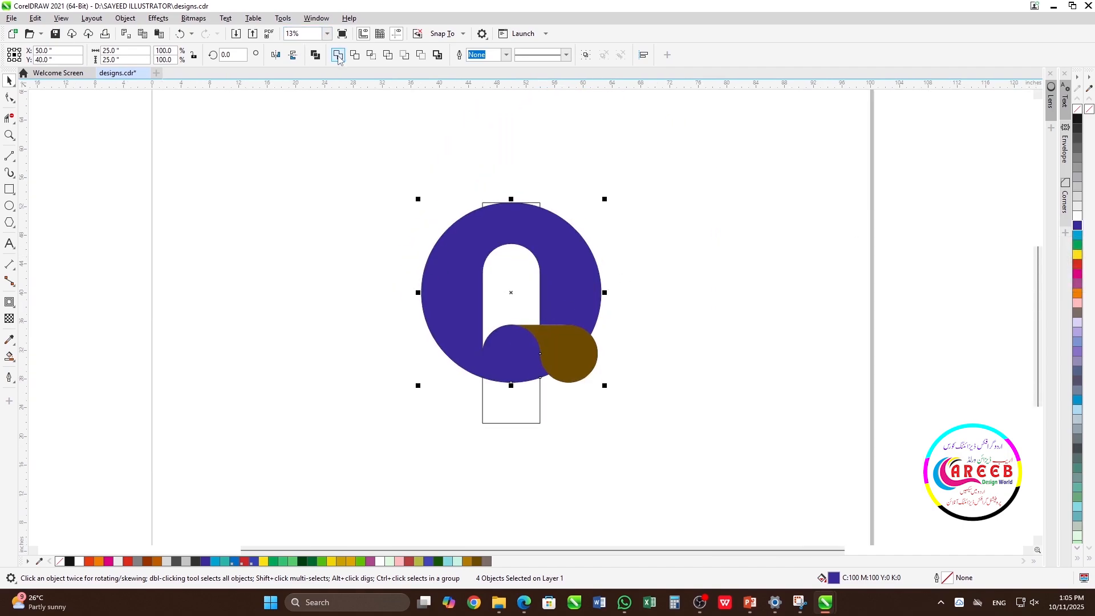
click(339, 55)
Step: Delete the leftover vertical rectangle outline above and below the large circle
click(687, 273)
click(538, 203)
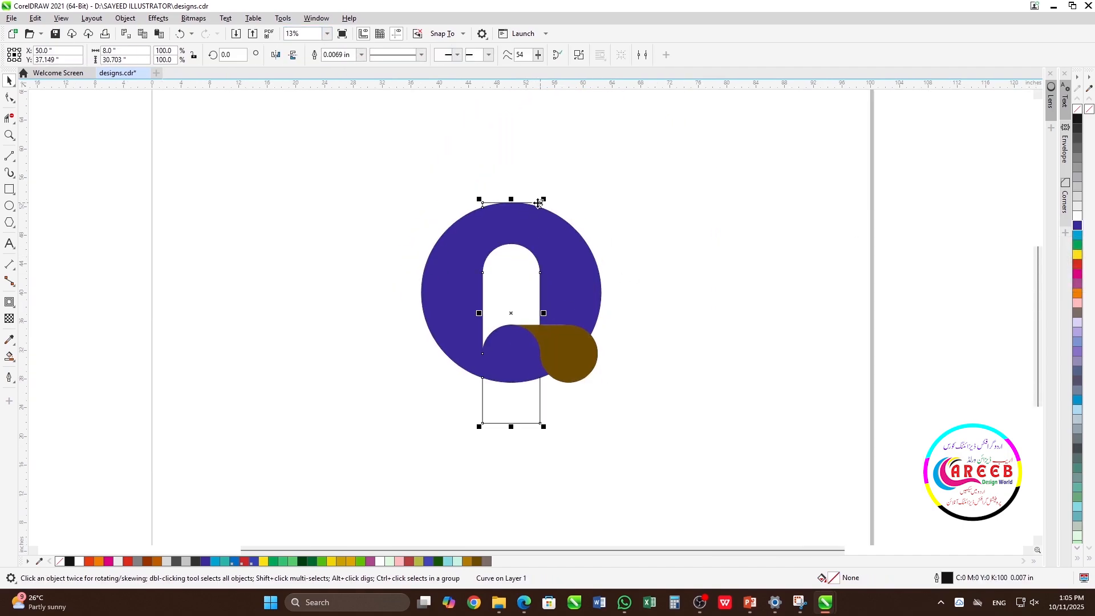
key(Delete)
Step: Apply a linear fountain fill to the Q's tail, running it upward from the tail's bottom to its upper edge with the midpoint near the top
scroll(712, 245, up, 2)
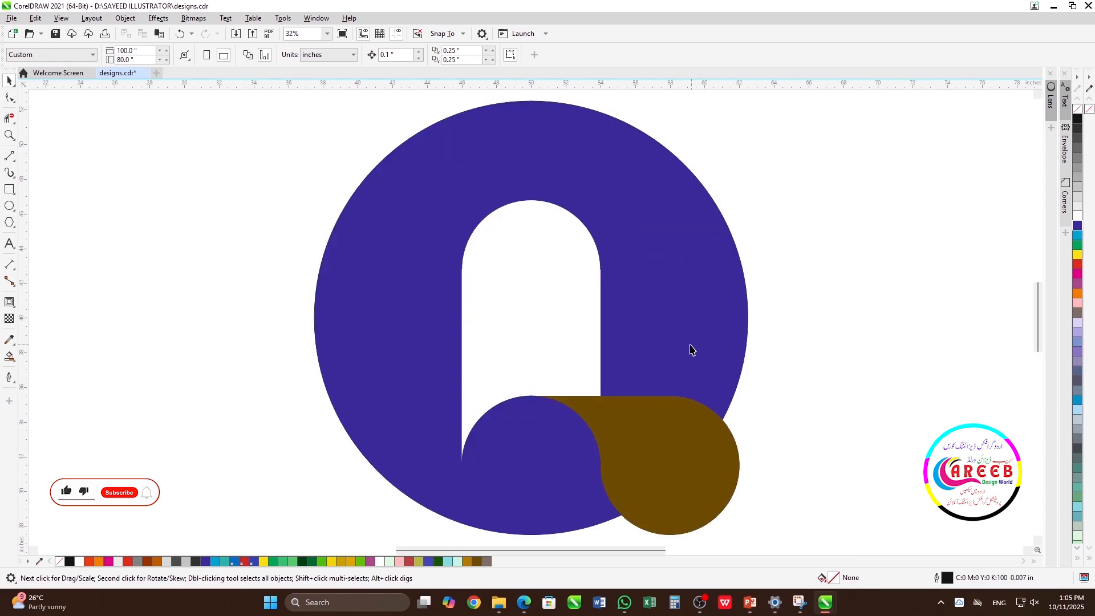
click(670, 457)
key(g)
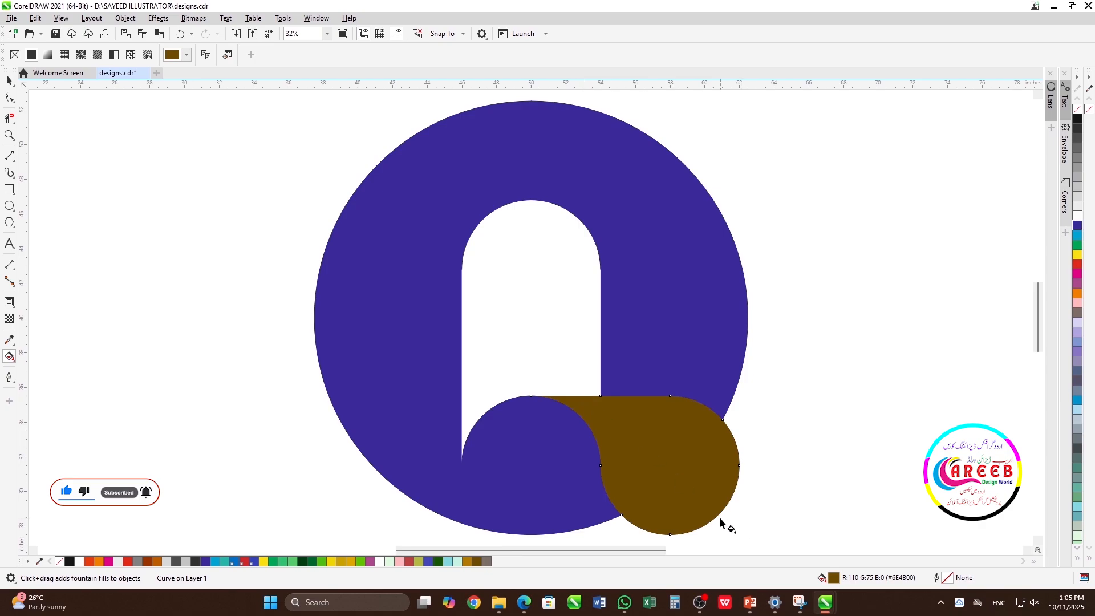
drag(714, 522, 594, 396)
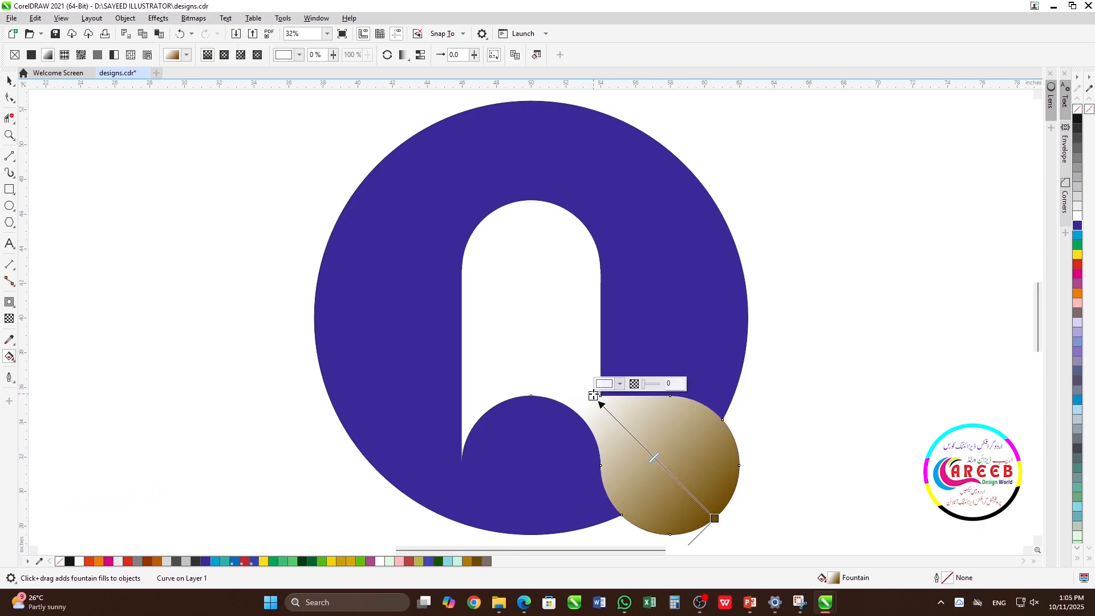
drag(652, 459, 608, 411)
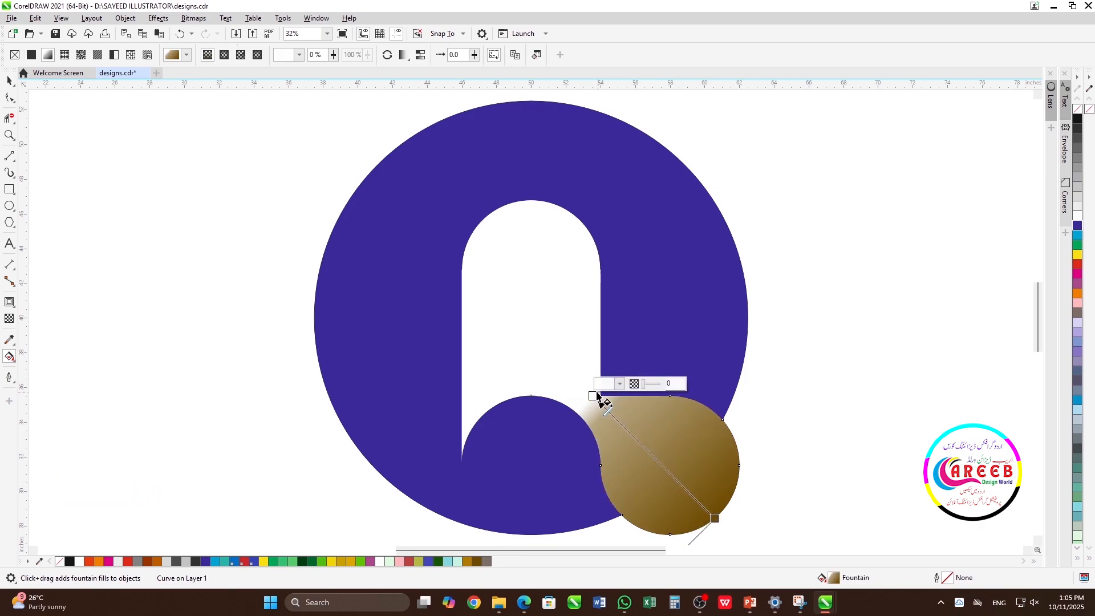
drag(715, 519, 671, 534)
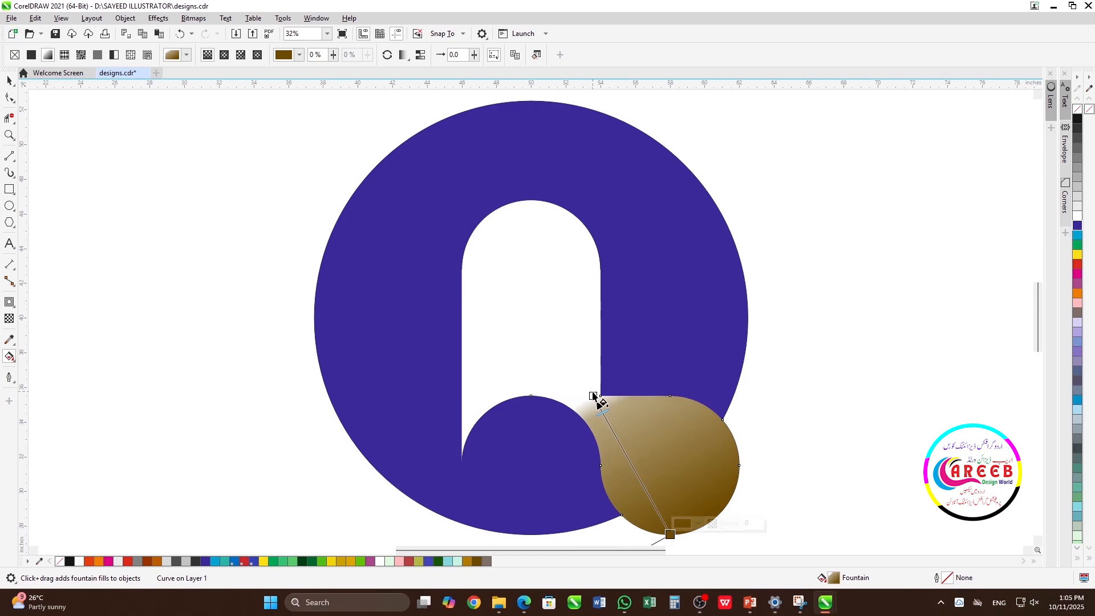
drag(593, 398, 662, 396)
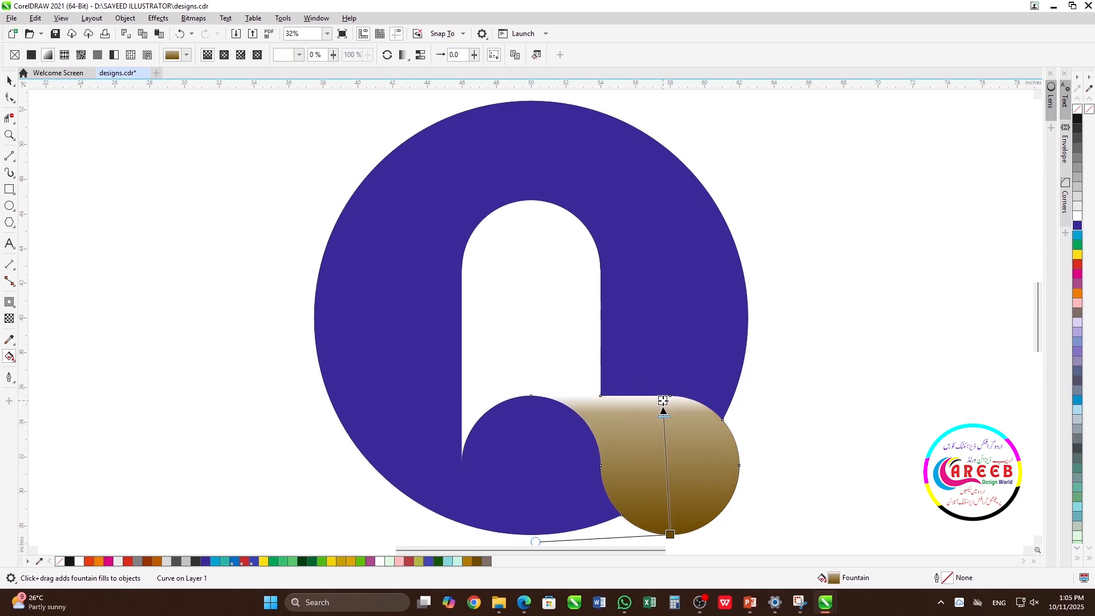
Step: Set the tail's gradient colours to orange at the upper end and yellow at the lower end
click(1078, 294)
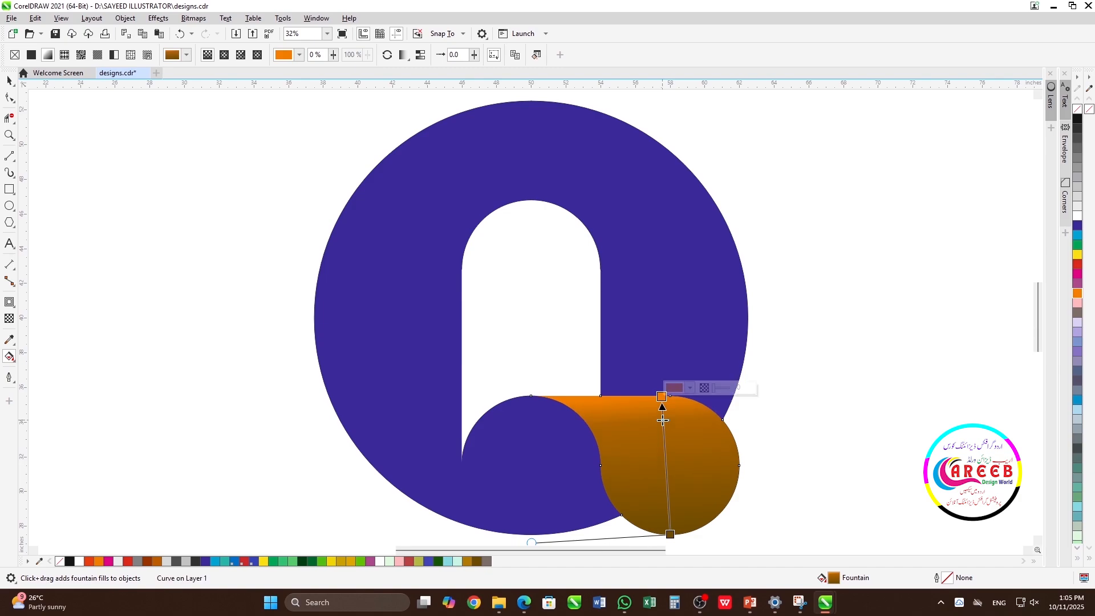
click(670, 534)
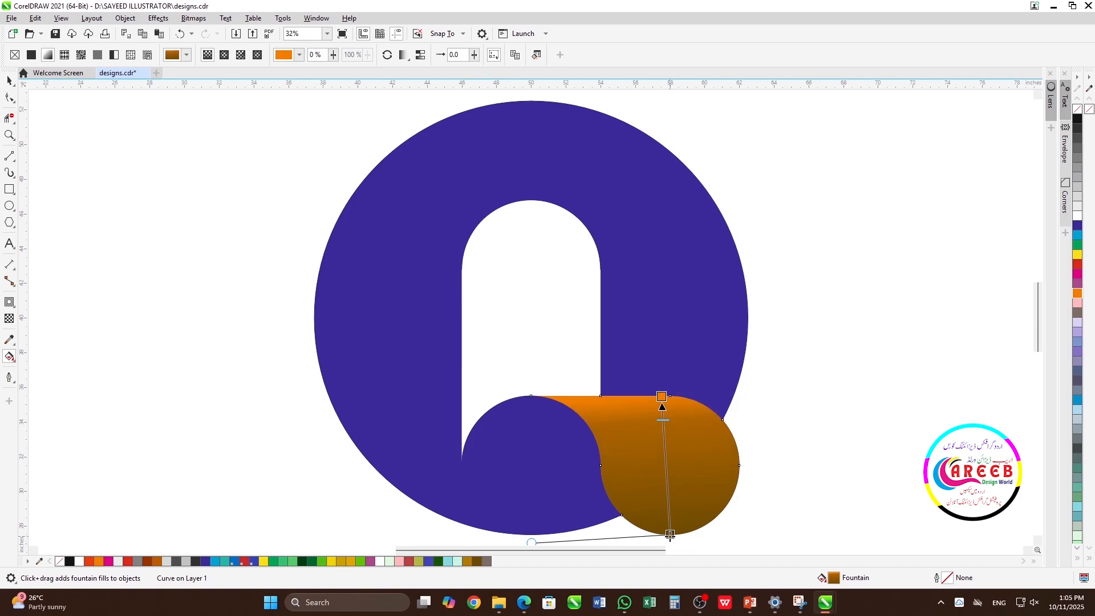
click(1079, 256)
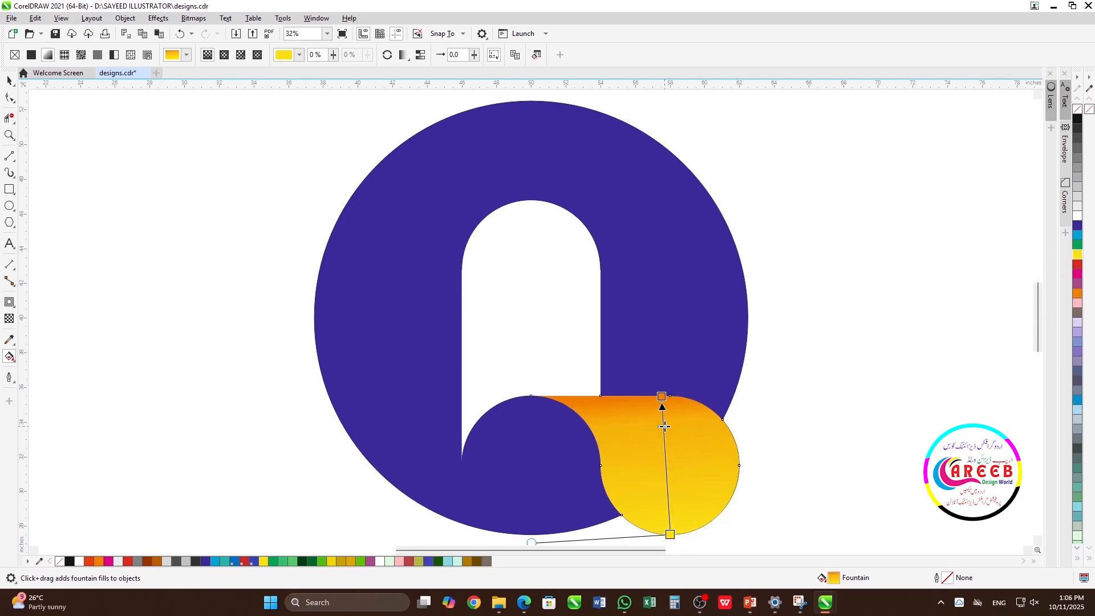
click(670, 535)
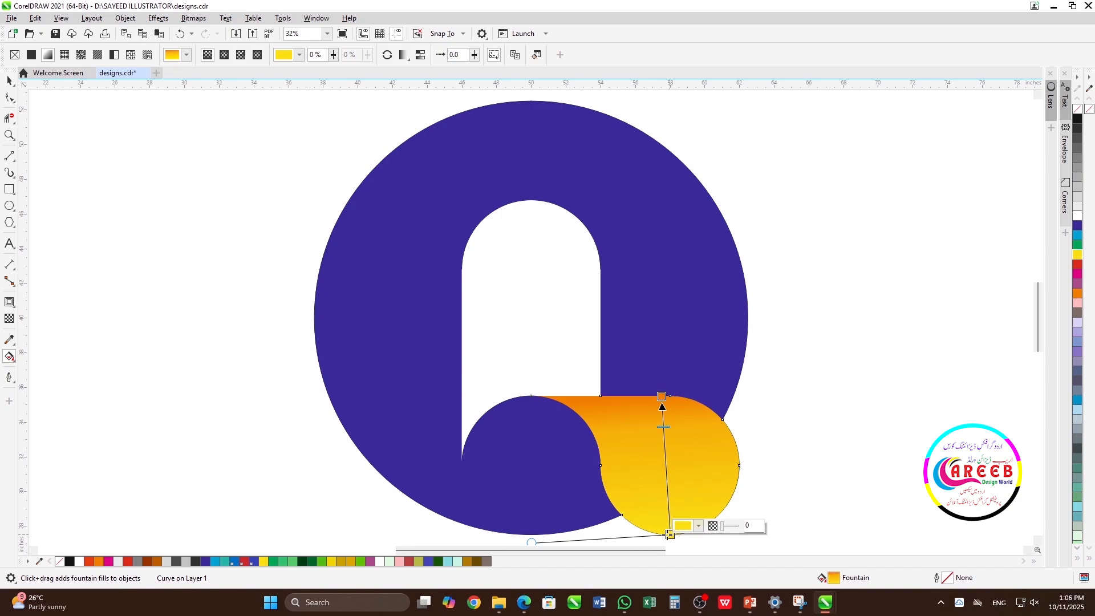
Step: Straighten the tail's gradient so it runs exactly vertically, with its skew handle level with the yellow end
drag(531, 542, 532, 537)
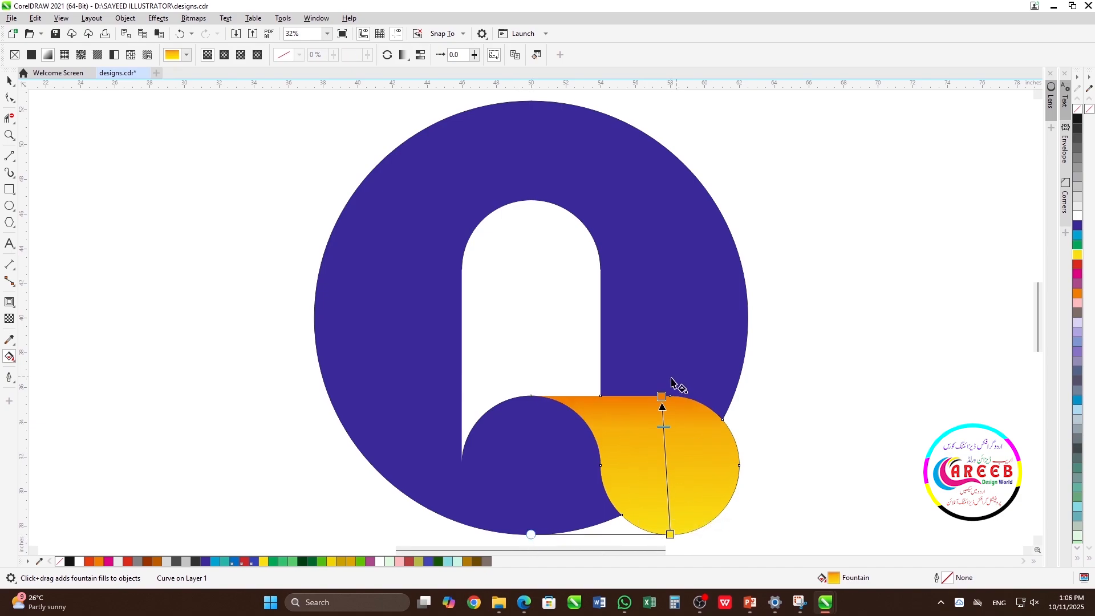
drag(662, 395, 671, 395)
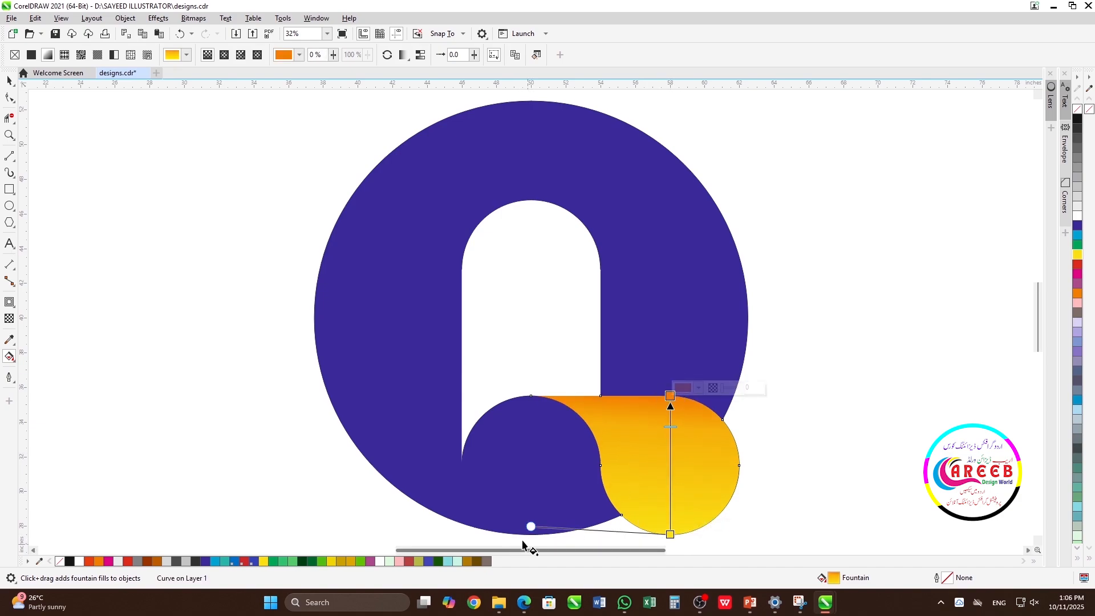
drag(531, 527, 541, 533)
scroll(671, 401, down, 4)
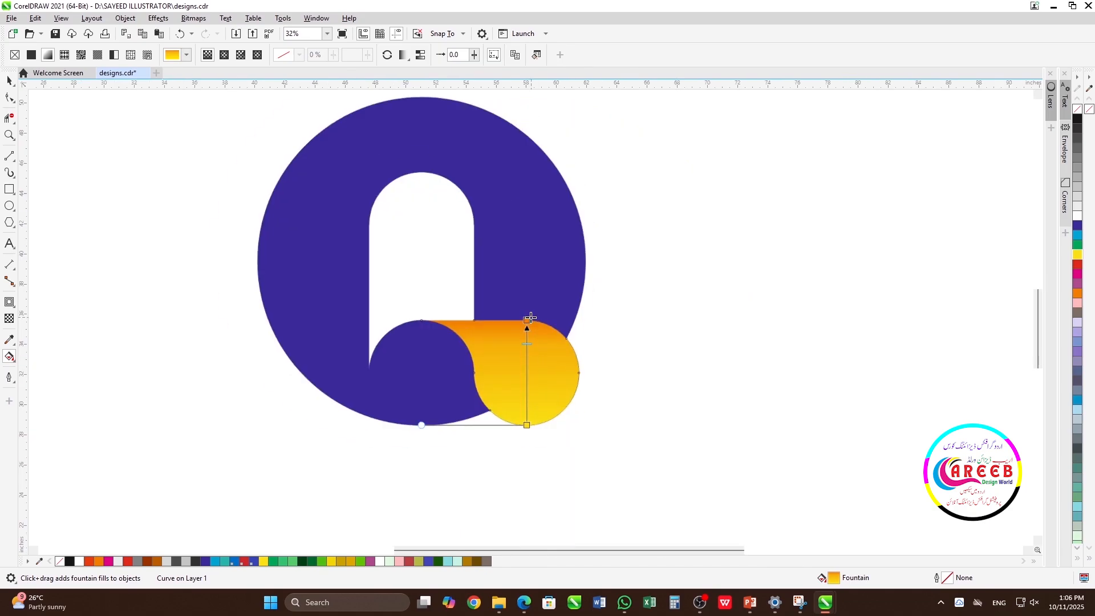
scroll(553, 348, up, 2)
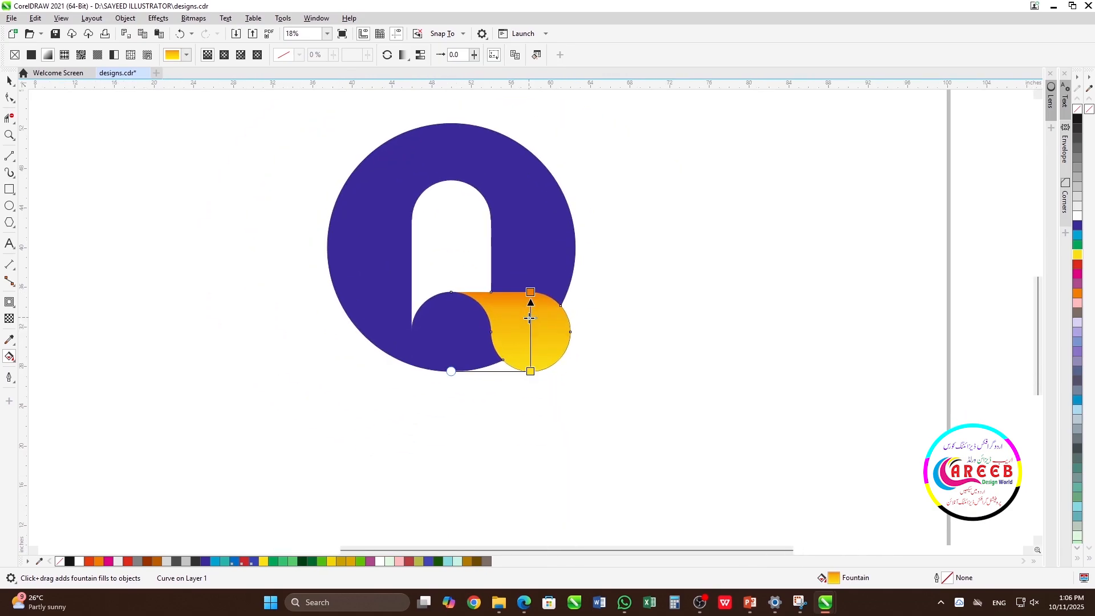
Step: Try yellow, purple and brown fills on the Q's large body
key(space)
click(628, 287)
click(530, 240)
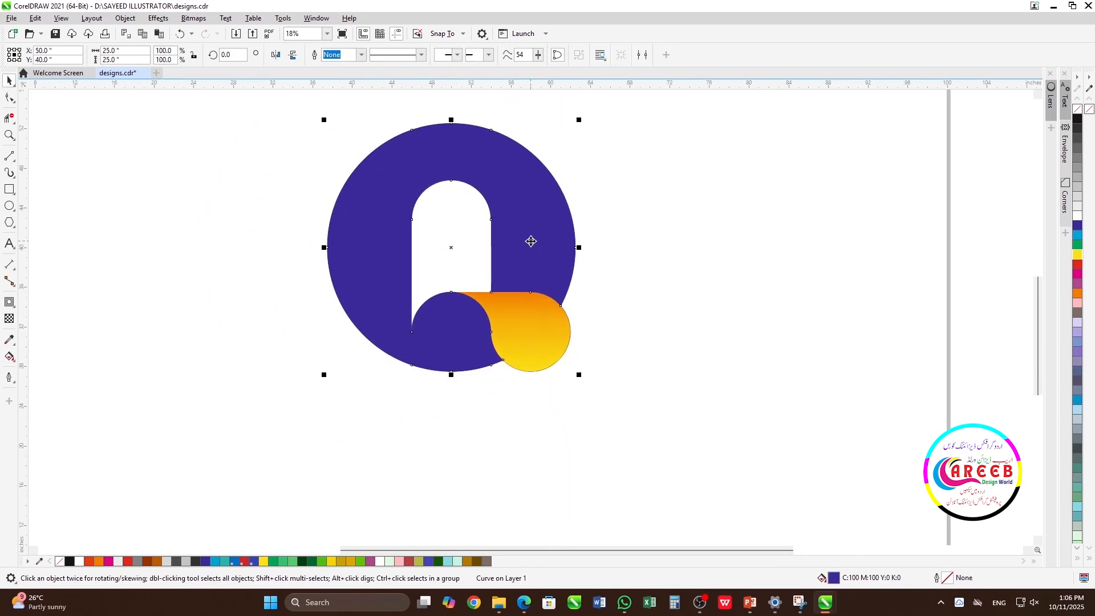
click(1078, 254)
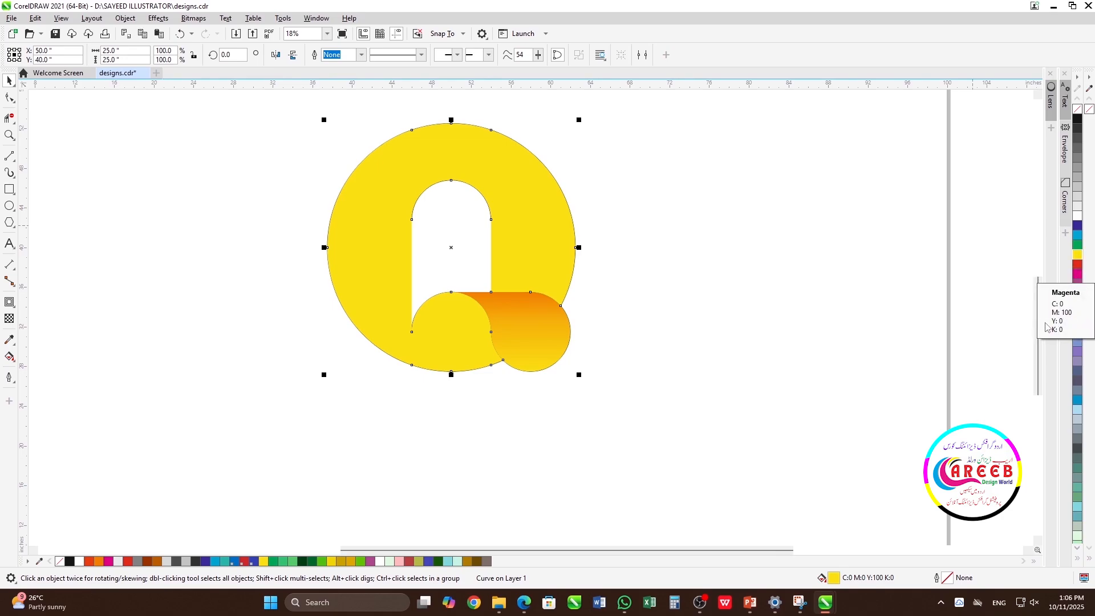
click(1078, 284)
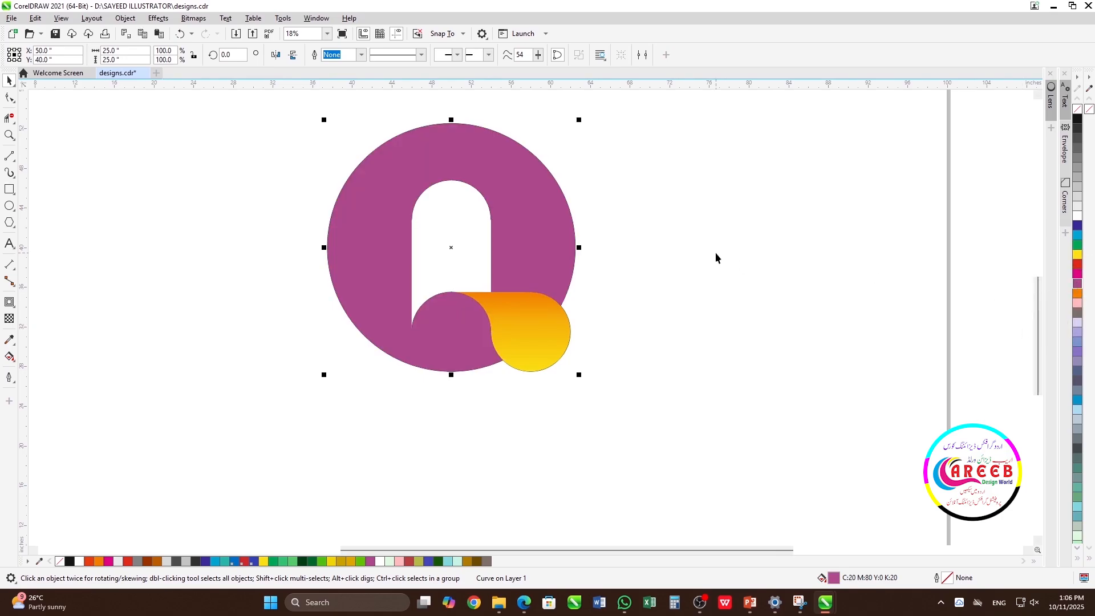
click(477, 561)
click(670, 204)
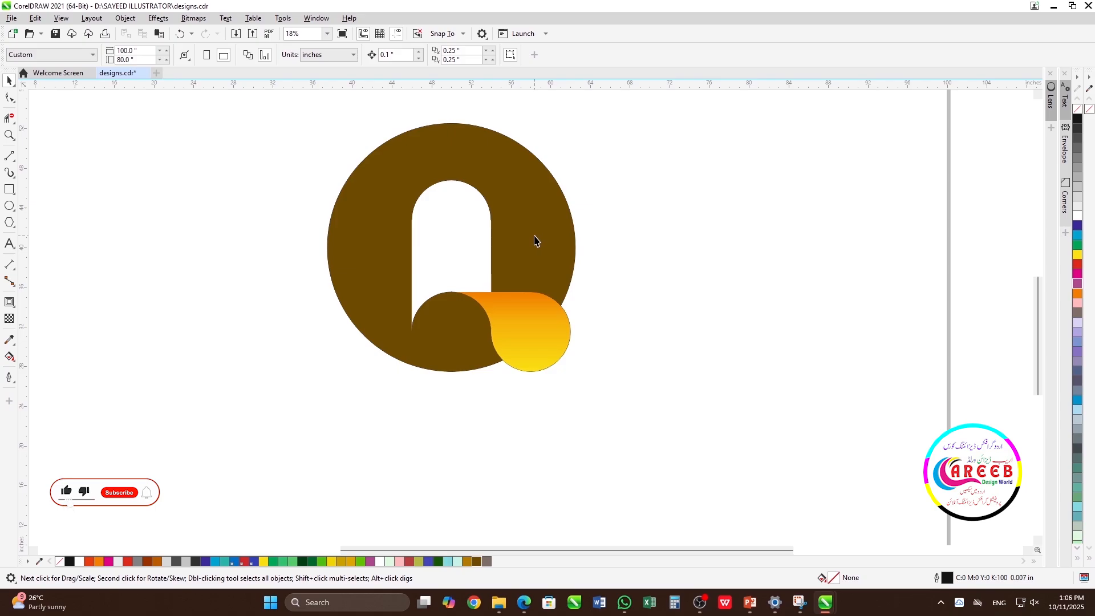
Step: Examine the complete Q logo up close and at page scale
drag(297, 98, 585, 380)
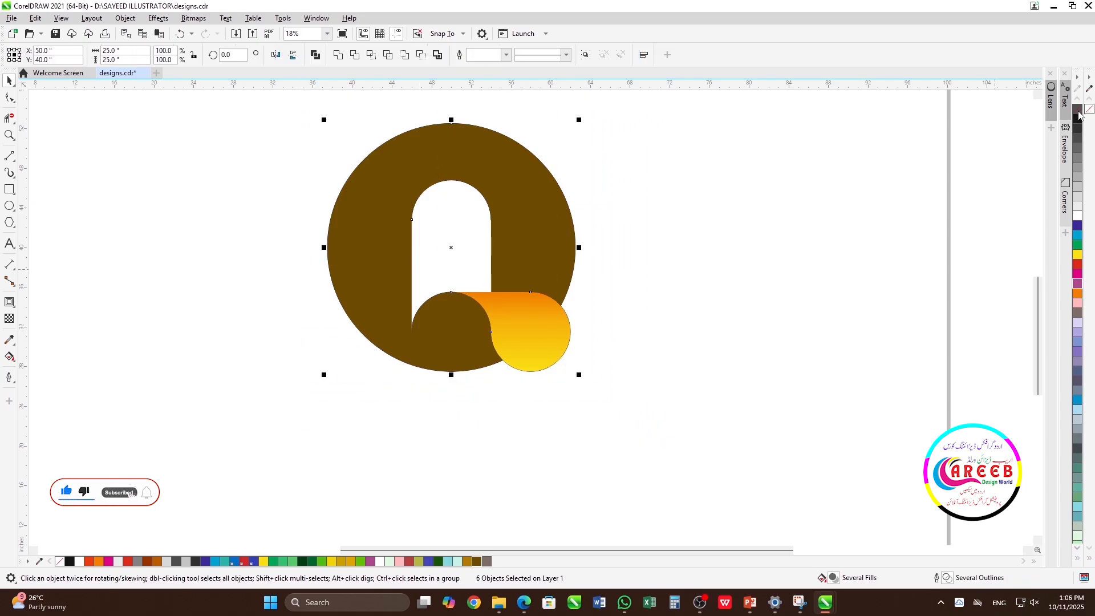
click(680, 243)
key(F4)
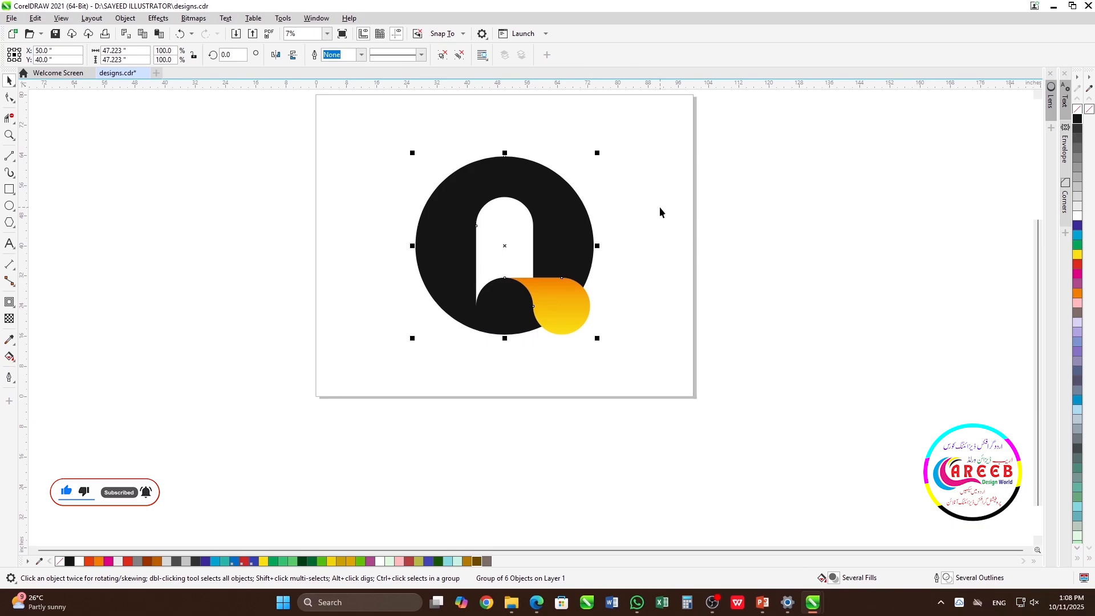
click(742, 220)
key(F4)
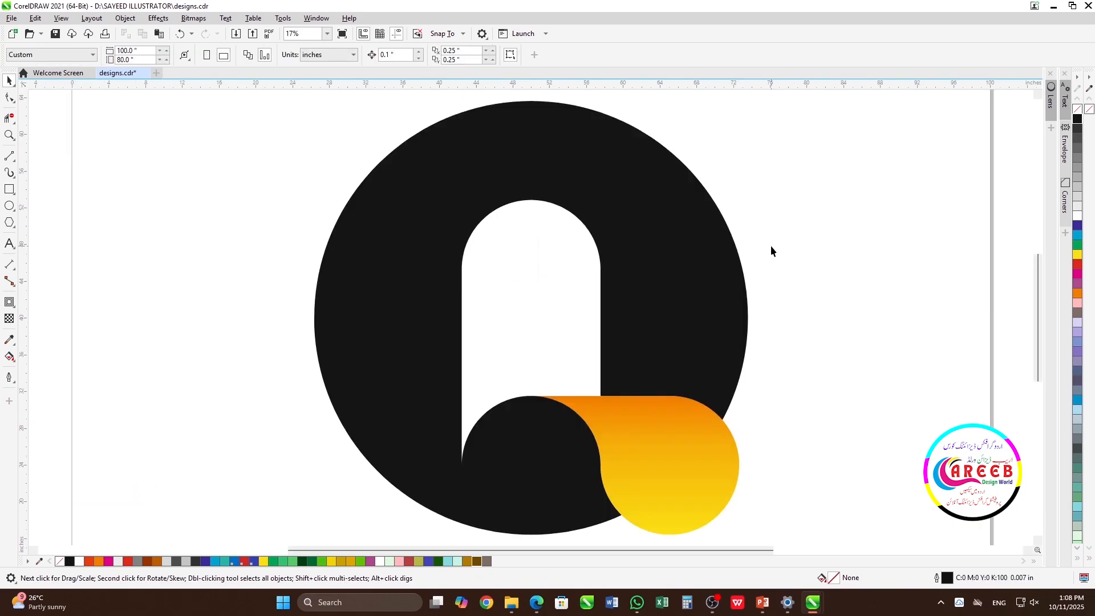
key(F5)
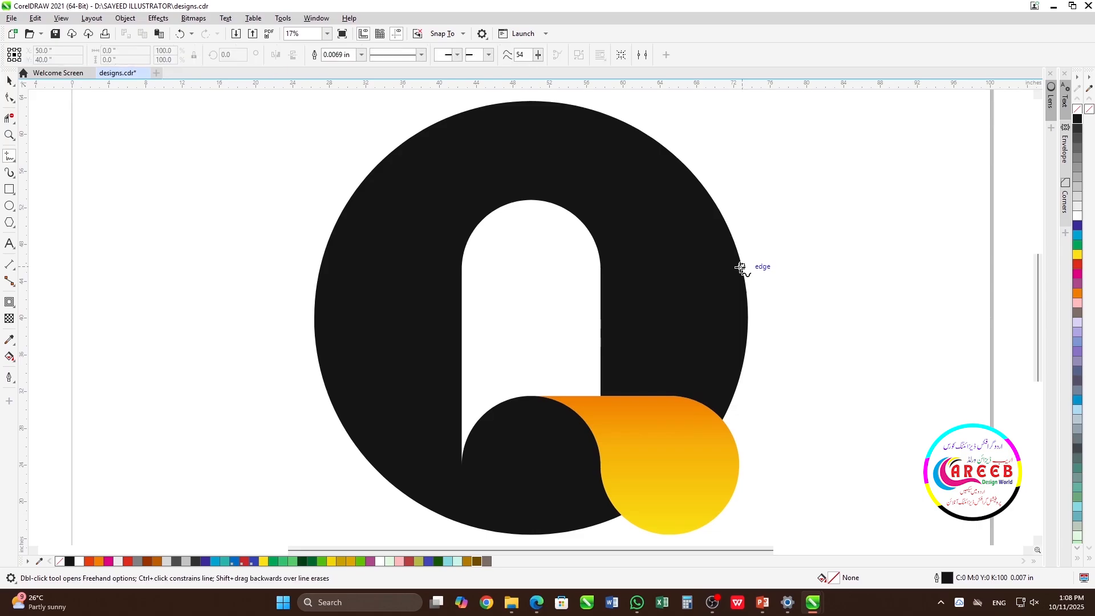
key(space)
scroll(530, 321, down, 2)
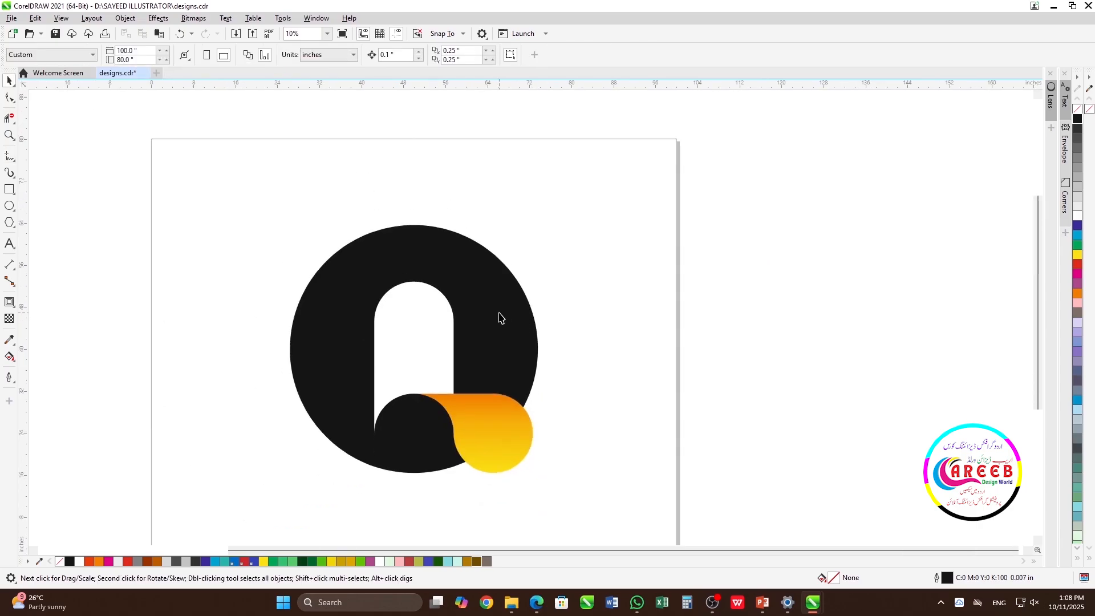
scroll(664, 341, down, 1)
Step: Duplicate the grouped logo, placing the copy just outside the page's left edge
drag(838, 215, 302, 489)
scroll(553, 243, down, 2)
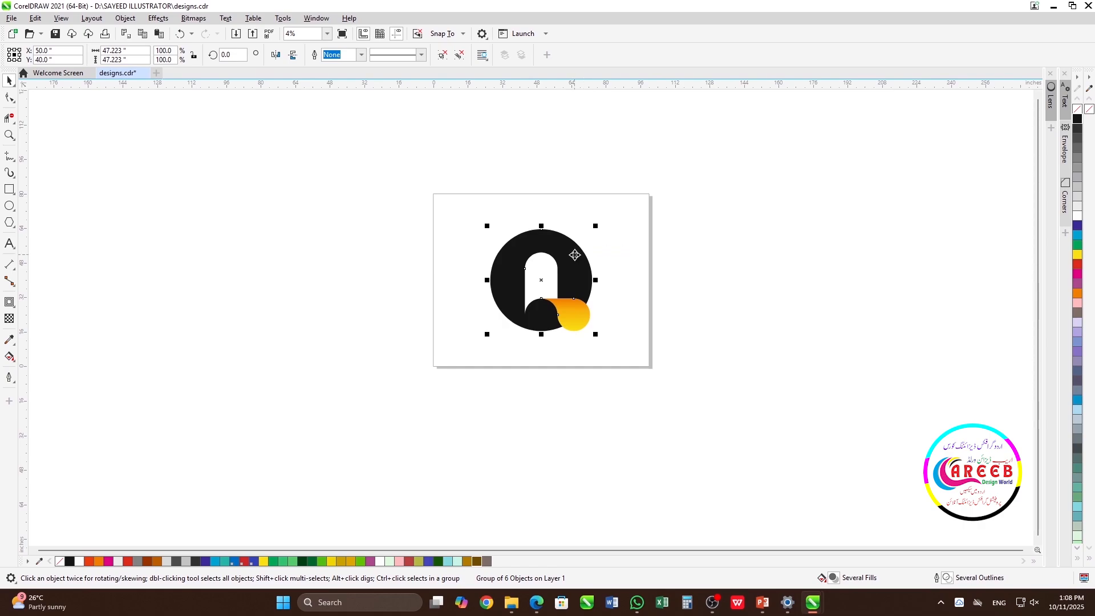
drag(575, 255, 397, 267)
right_click(397, 268)
key(Escape)
Step: Convert the logo copy to a bitmap at 300 dpi in CMYK Color (32-bit) with anti-aliasing and a transparent background
click(194, 21)
click(366, 255)
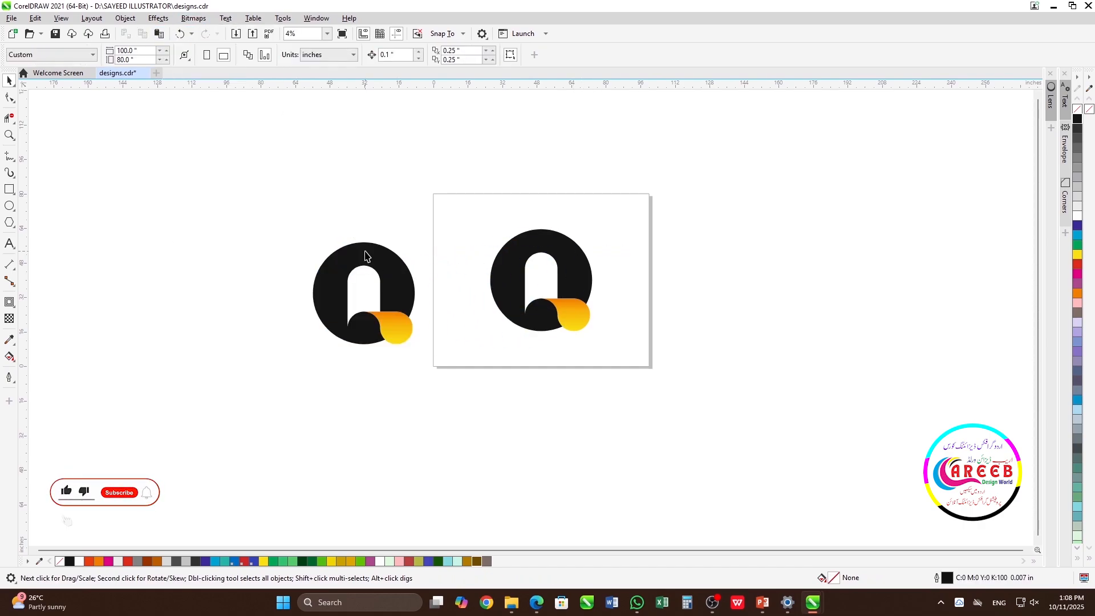
drag(269, 189, 430, 365)
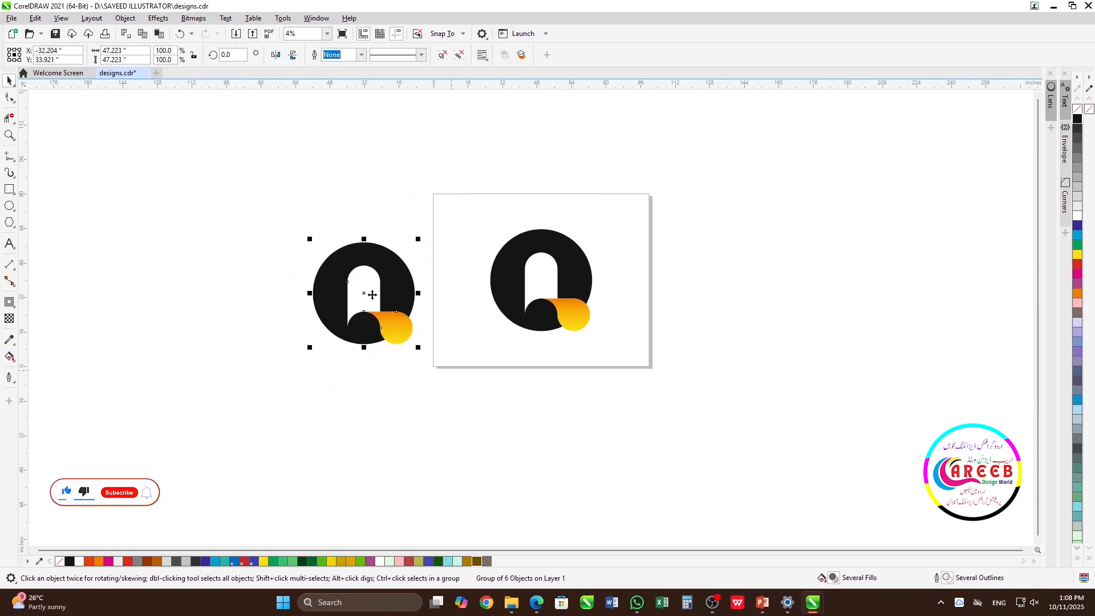
click(189, 21)
click(223, 33)
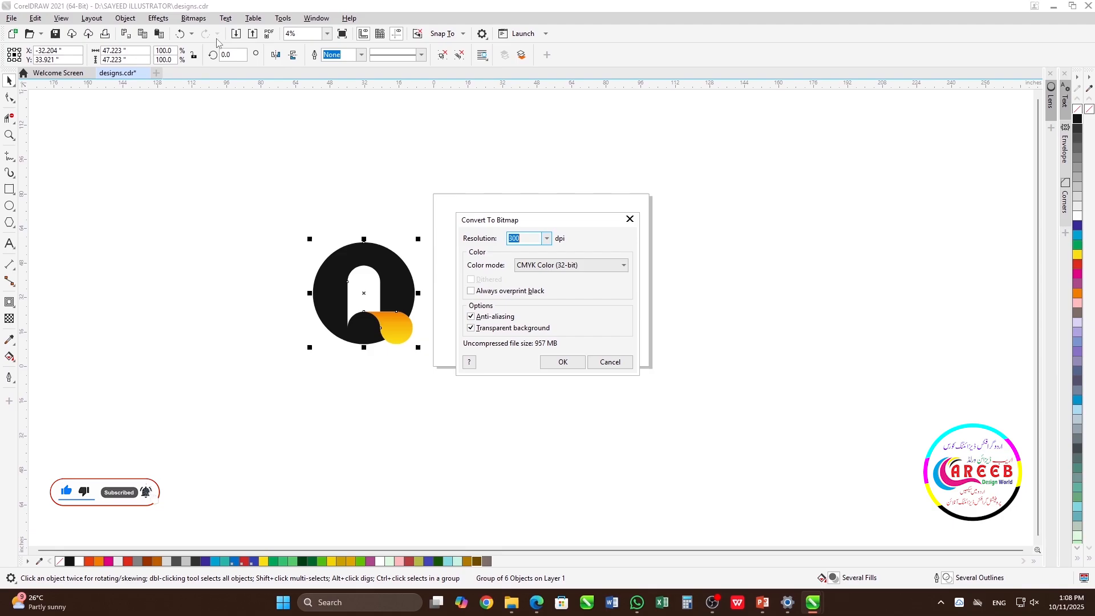
click(559, 360)
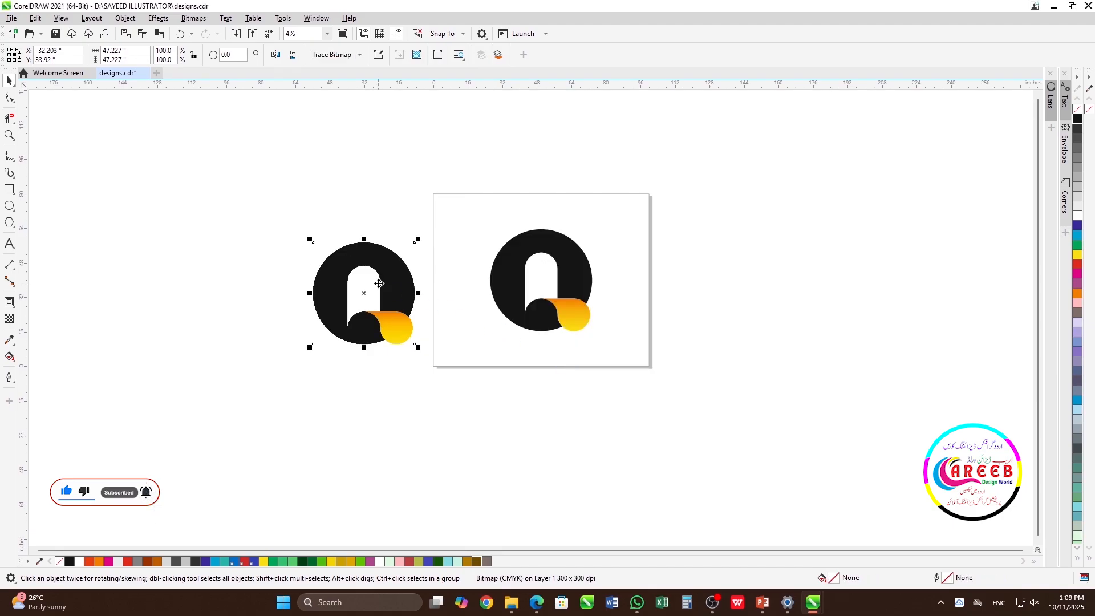
Step: Move the bitmap copy directly below the original logo and align it to the original's vertical centre line
drag(380, 288, 573, 340)
shift+click(578, 284)
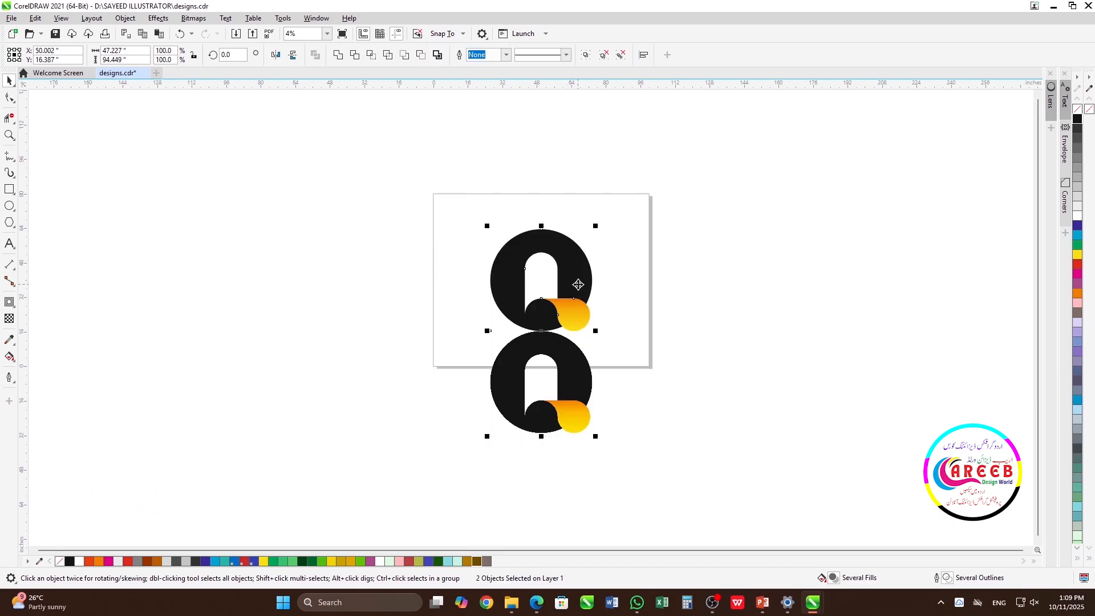
click(569, 362)
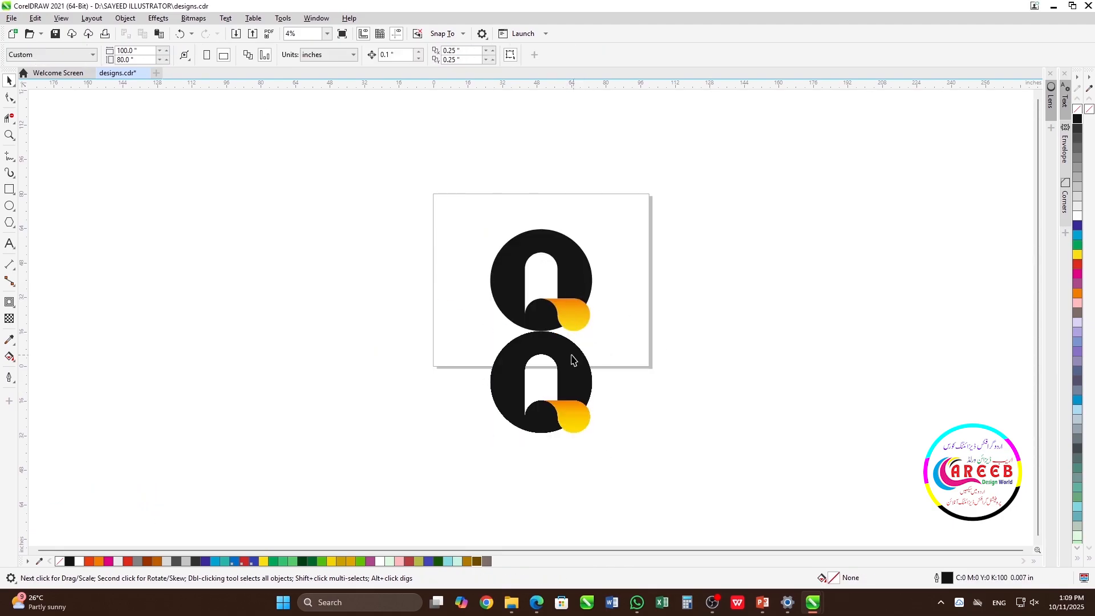
Step: Apply a linear fountain transparency to the bitmap copy, fading it downward from its upper edge to about the page's lower edge
click(9, 318)
drag(541, 331, 543, 369)
key(space)
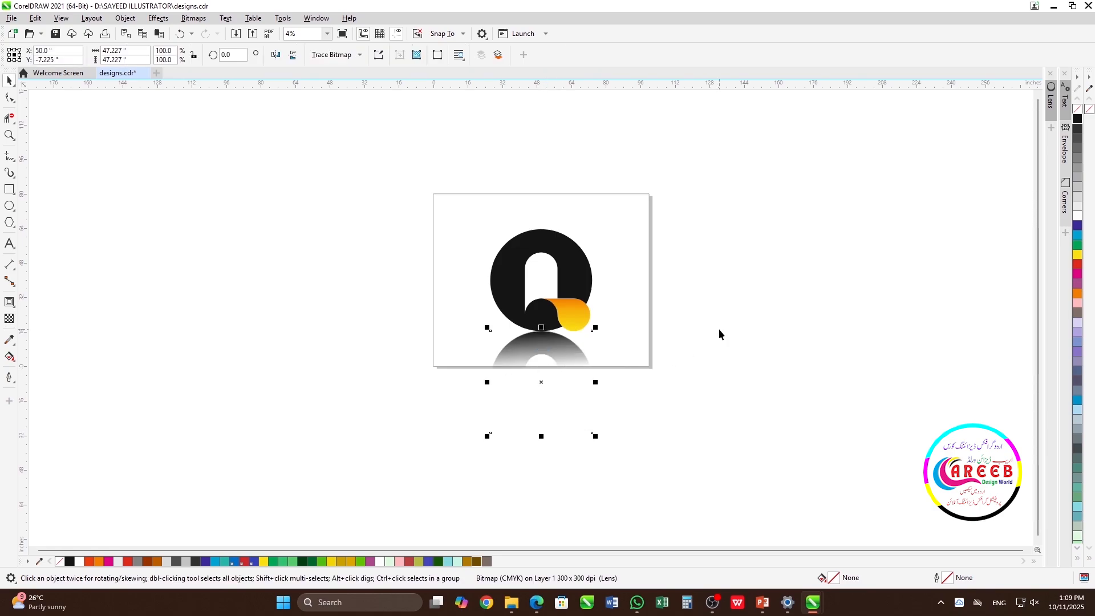
click(719, 329)
Step: Adjust the reflection's fountain transparency to an angle of about -89° so it fades almost vertically towards the page's lower edge
click(571, 359)
click(9, 318)
scroll(538, 308, up, 2)
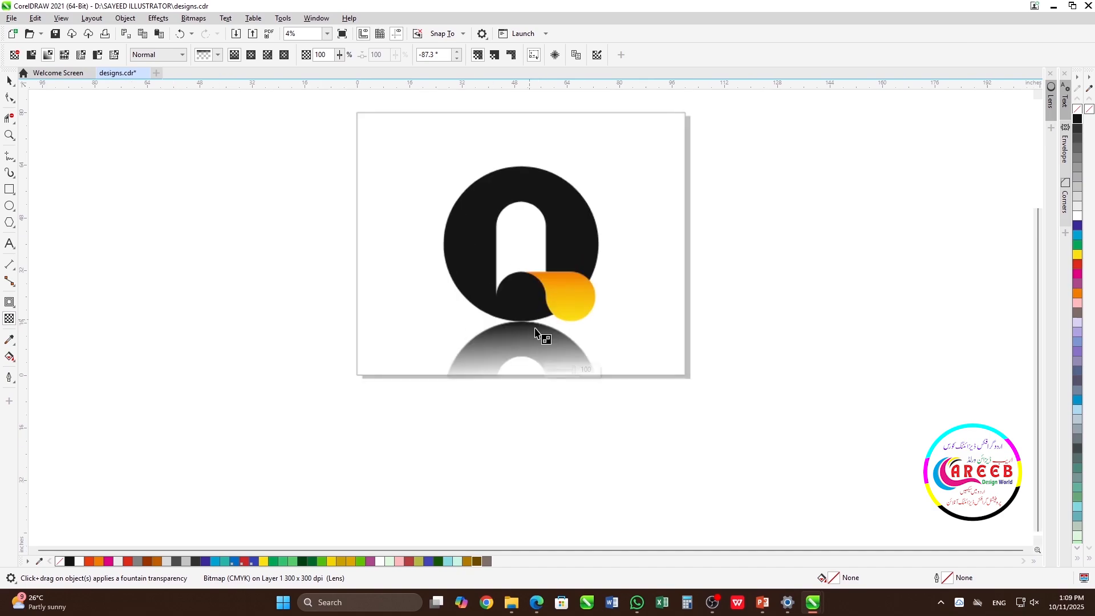
drag(577, 319, 576, 322)
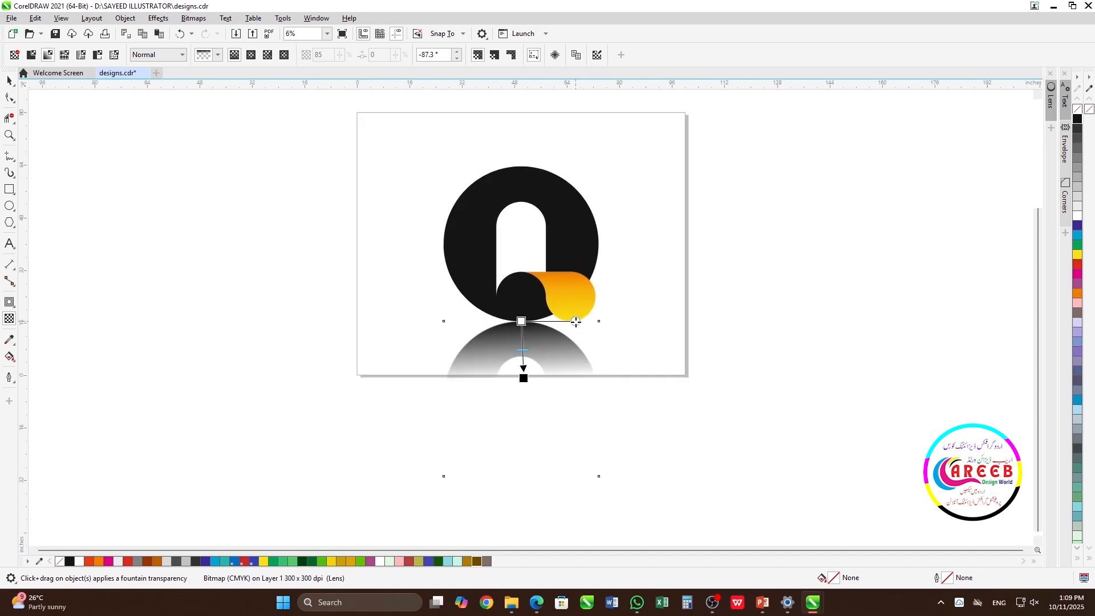
drag(523, 350, 522, 375)
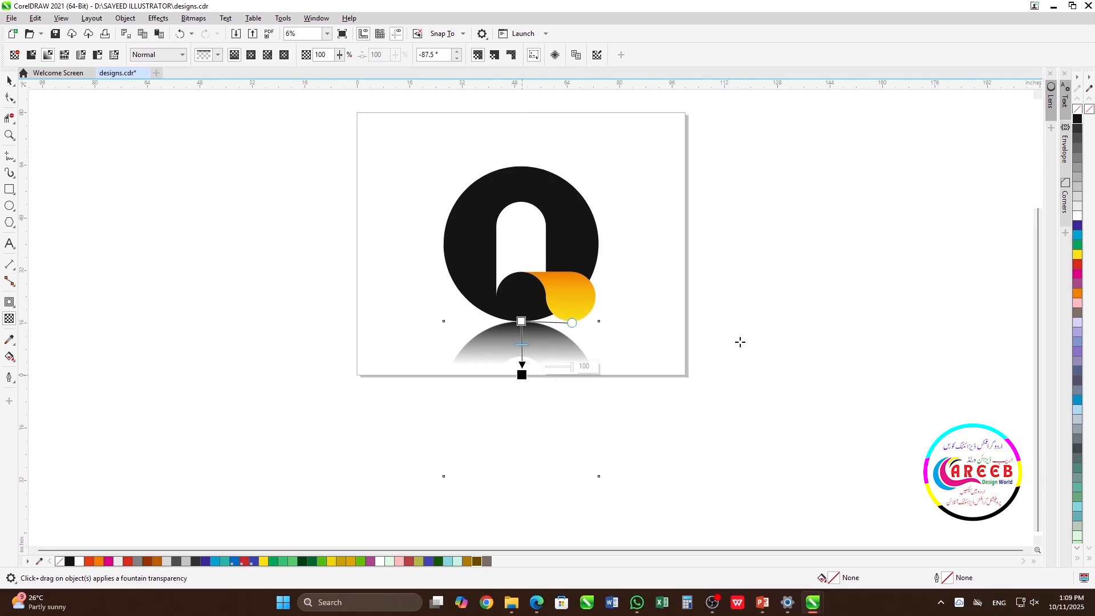
key(space)
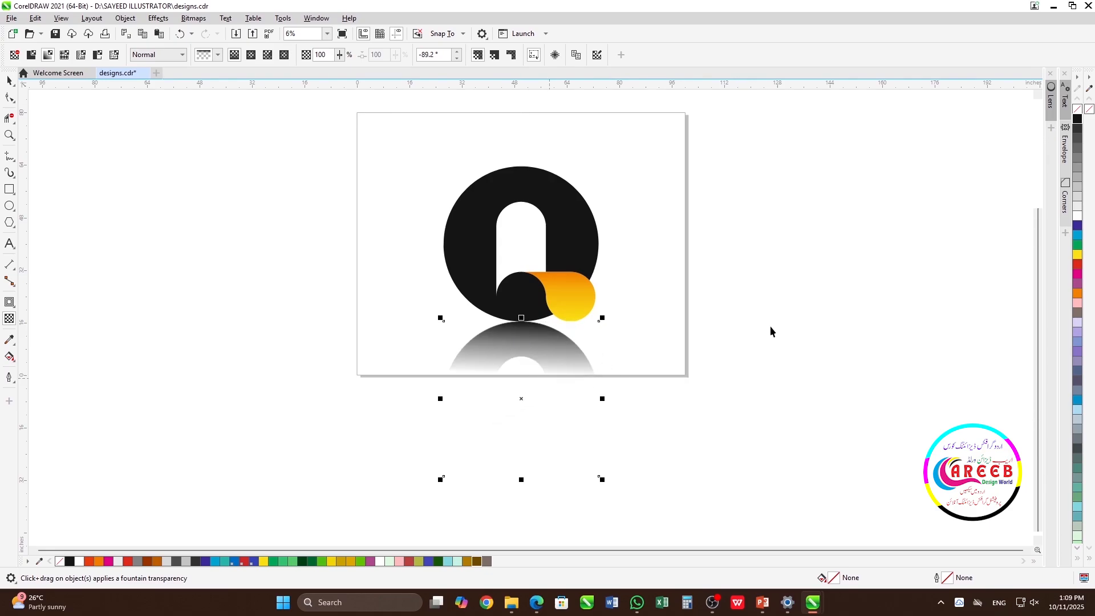
click(771, 327)
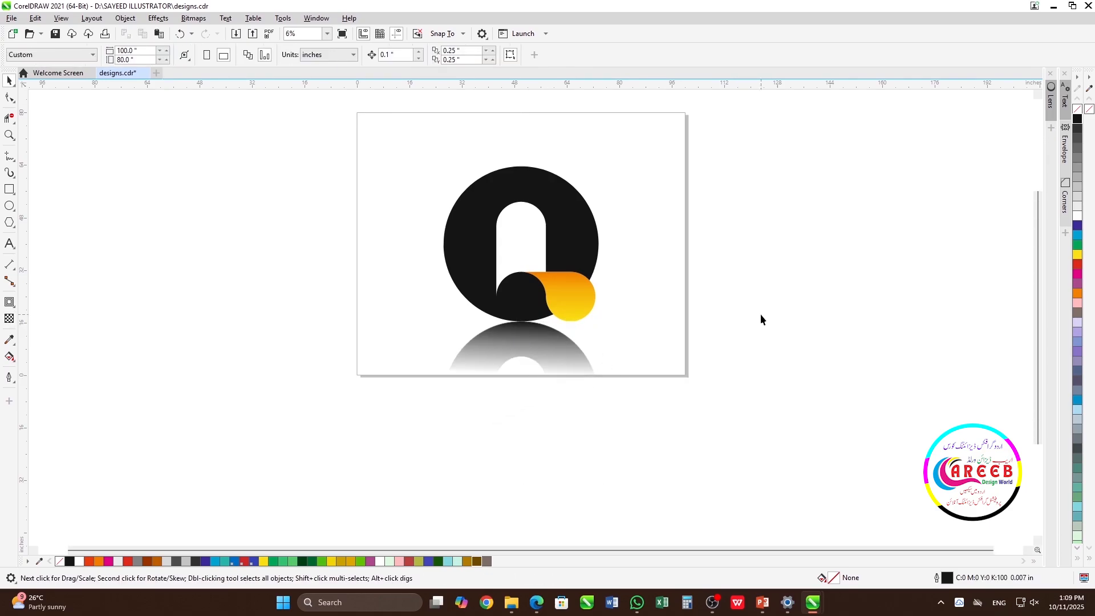